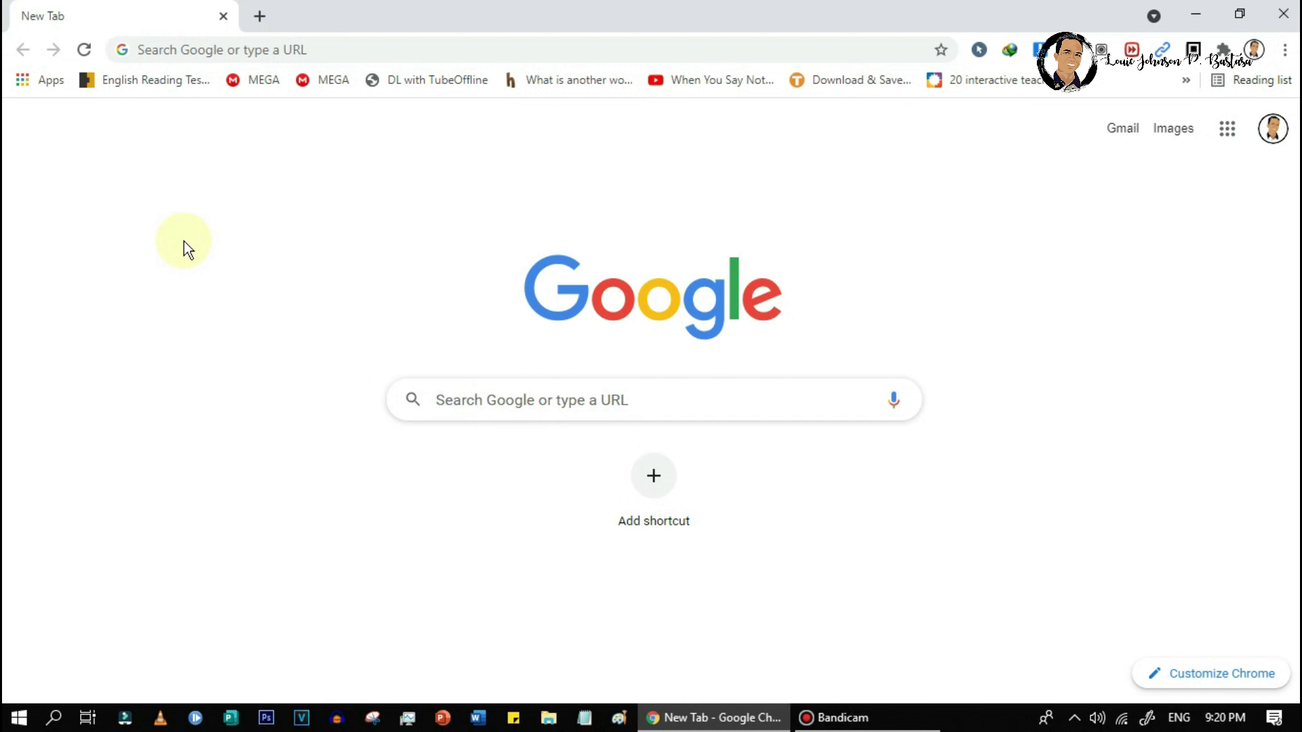
Go to the Huion download page and search HS64 with Windows as the operating system.
left_click(265, 51)
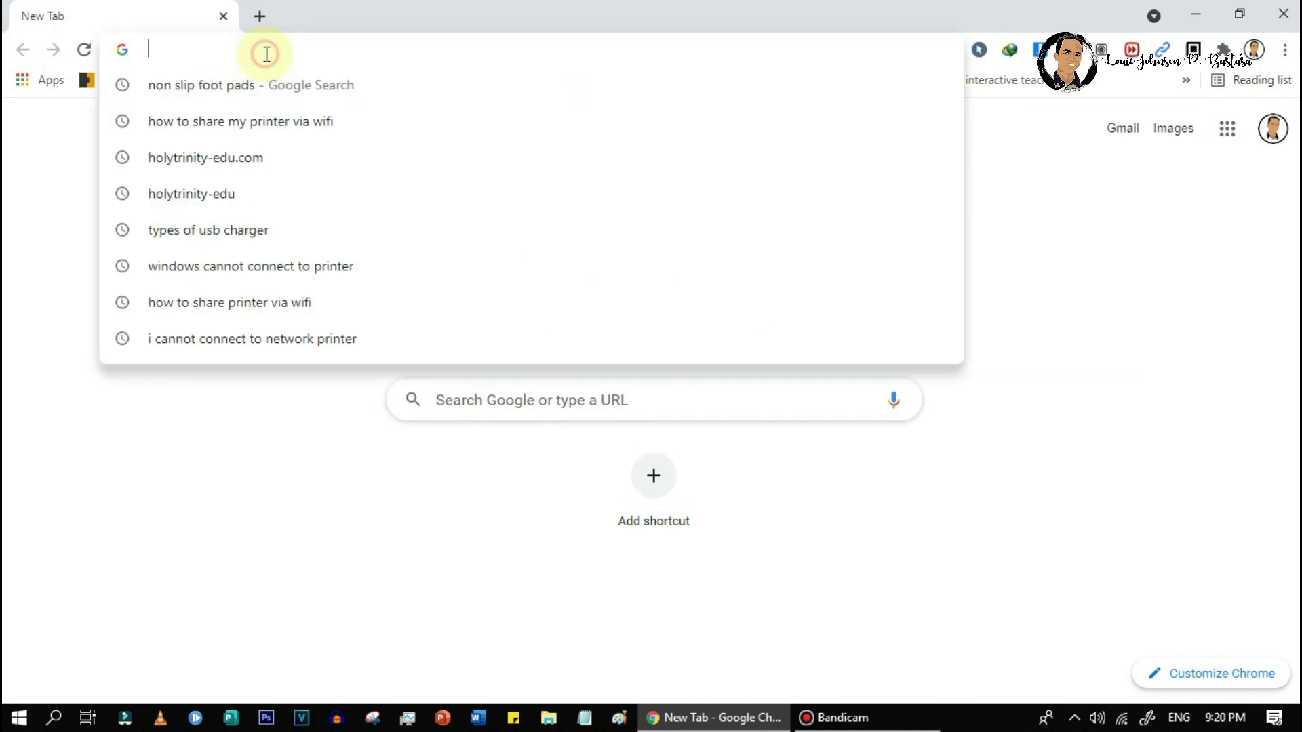
type("HUIO")
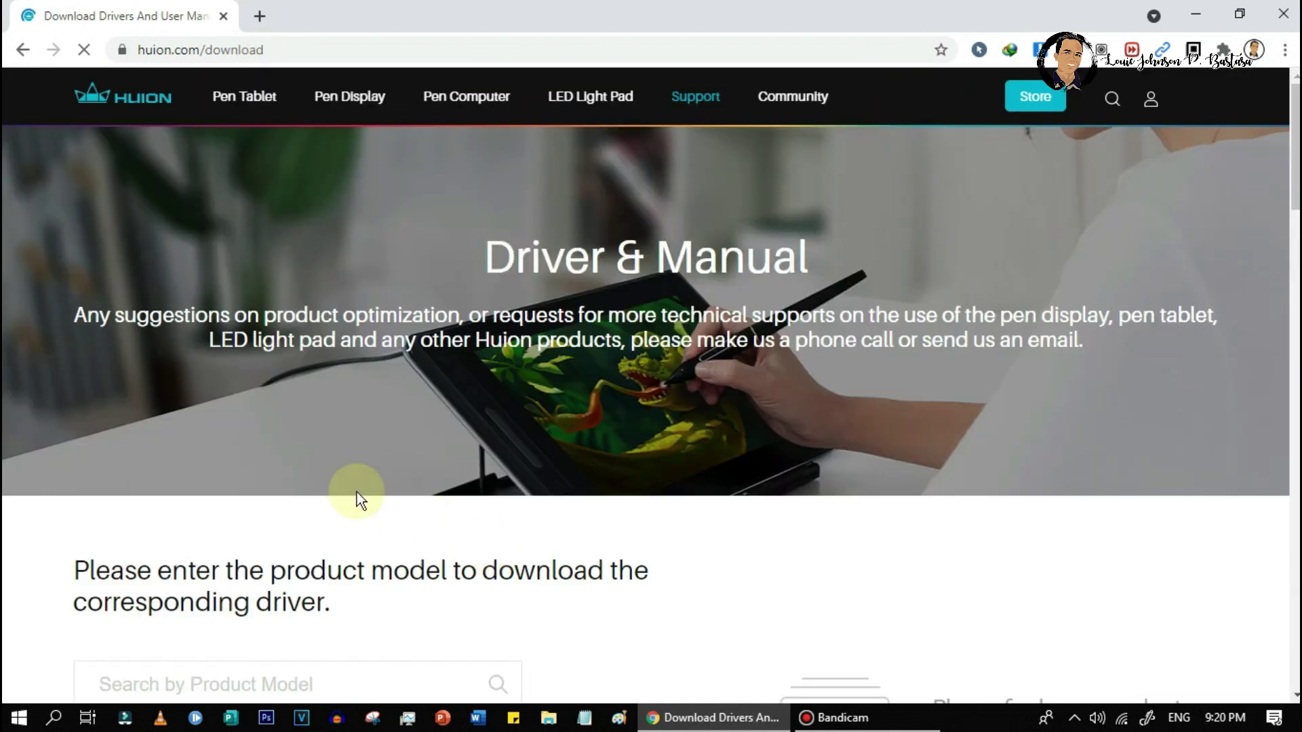
scroll(331, 492, "down", 2)
scroll(330, 492, "up", 2)
scroll(331, 493, "down", 3)
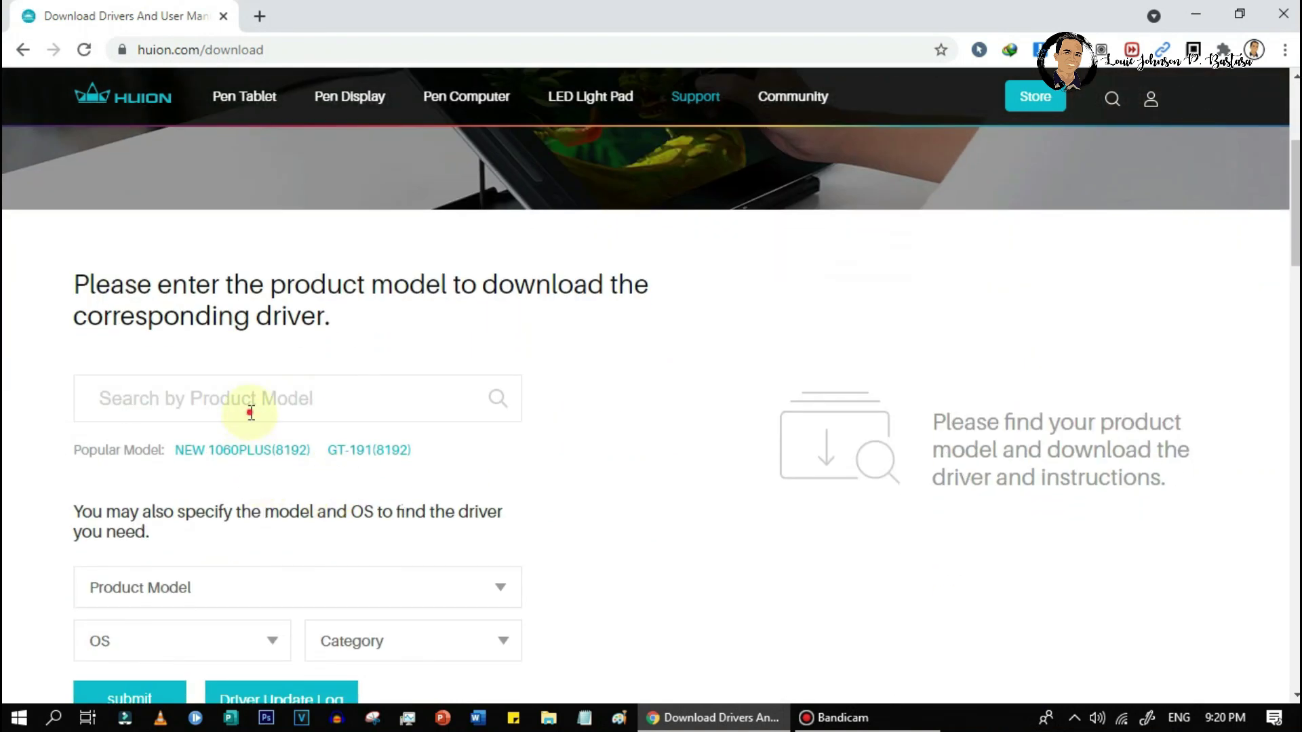
type("HS64")
left_click(123, 448)
scroll(447, 417, "down", 1)
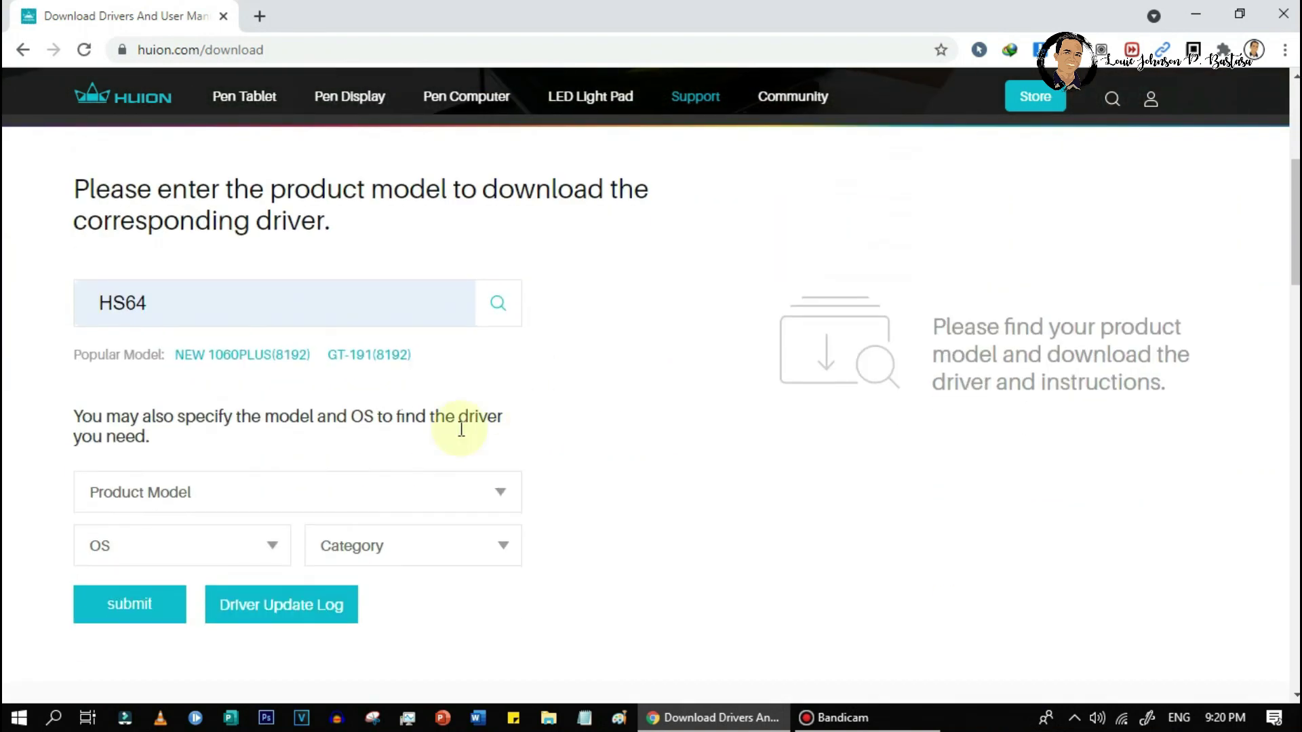
left_click(141, 551)
left_click(146, 587)
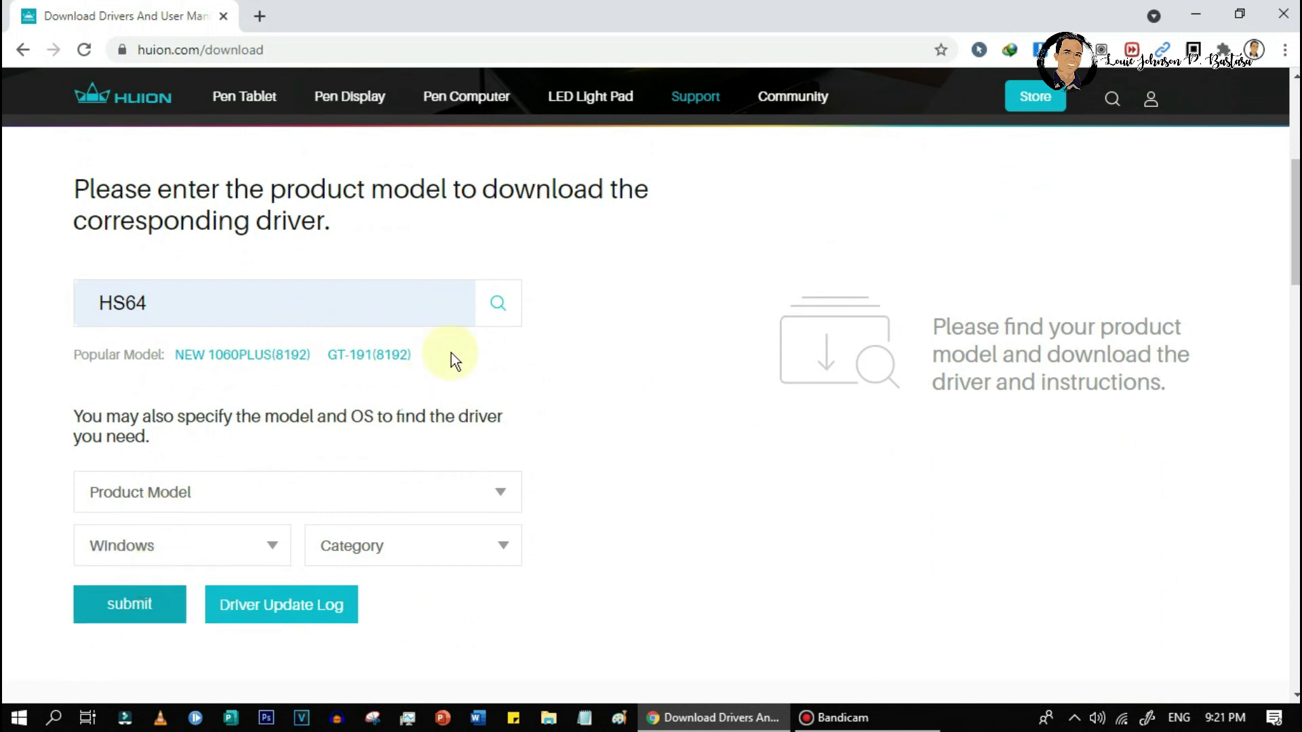
left_click(501, 307)
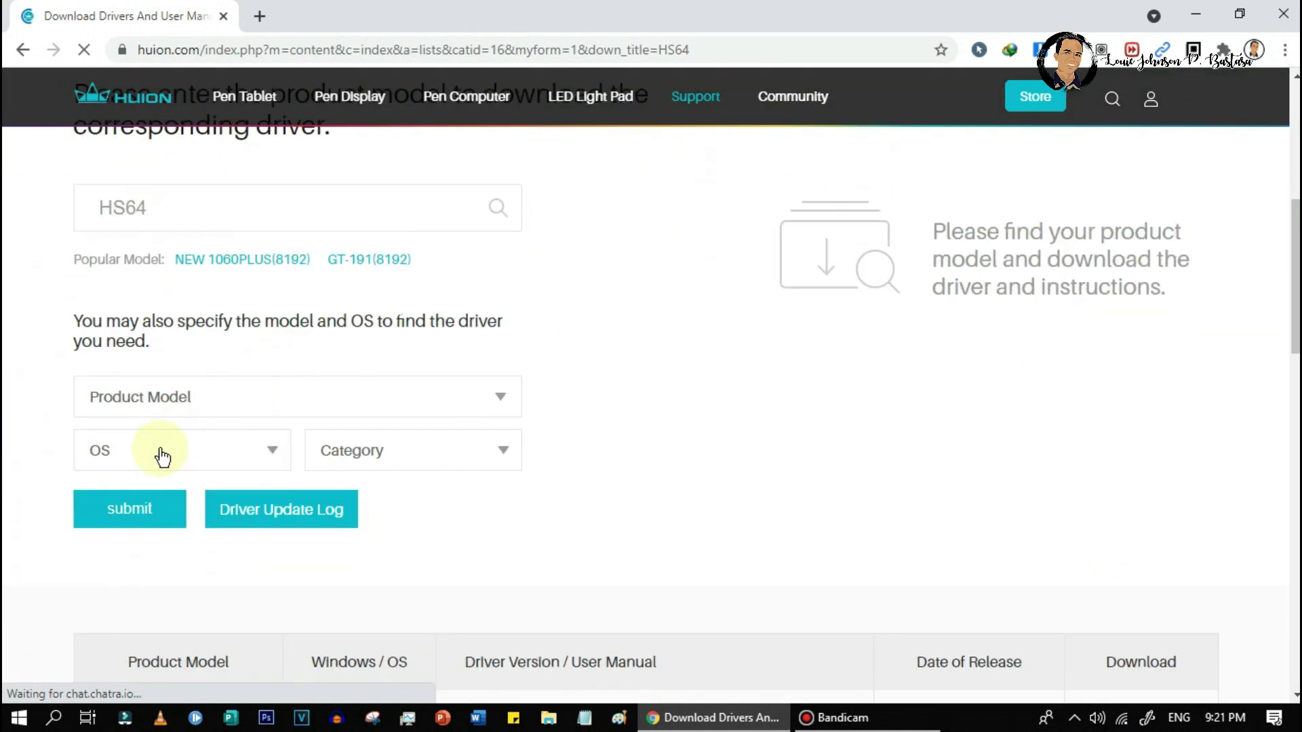
Set Windows again and choose HS64(8192) as the product model.
left_click(160, 456)
left_click(138, 485)
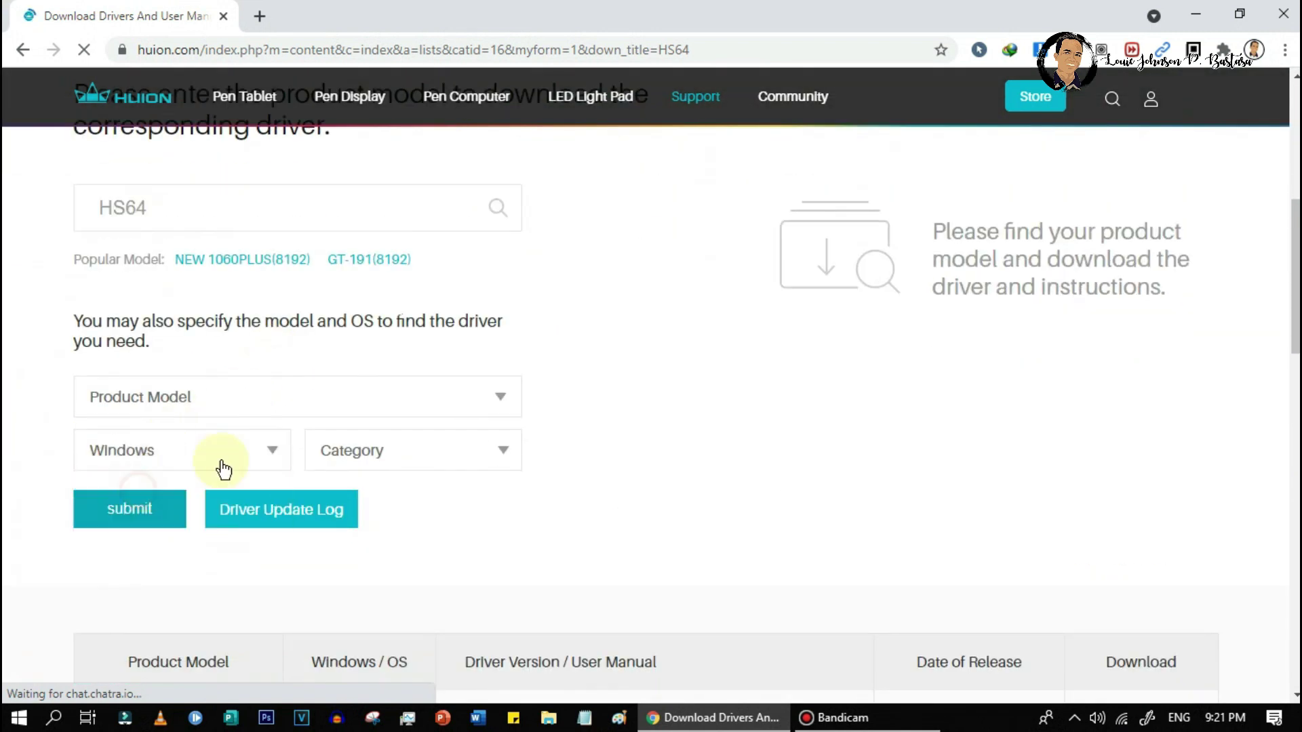
left_click(305, 405)
scroll(259, 508, "down", 3)
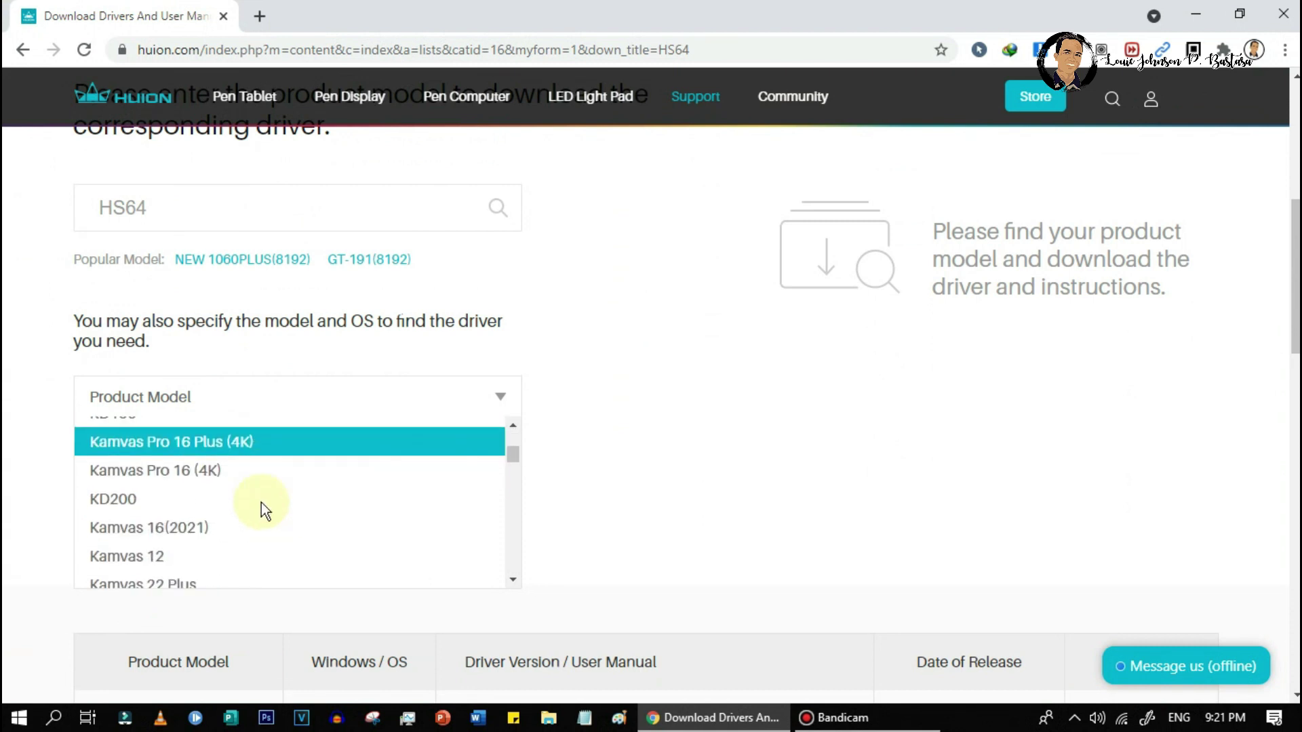
scroll(262, 509, "down", 3)
scroll(262, 509, "down", 3)
scroll(257, 508, "up", 3)
scroll(256, 508, "up", 1)
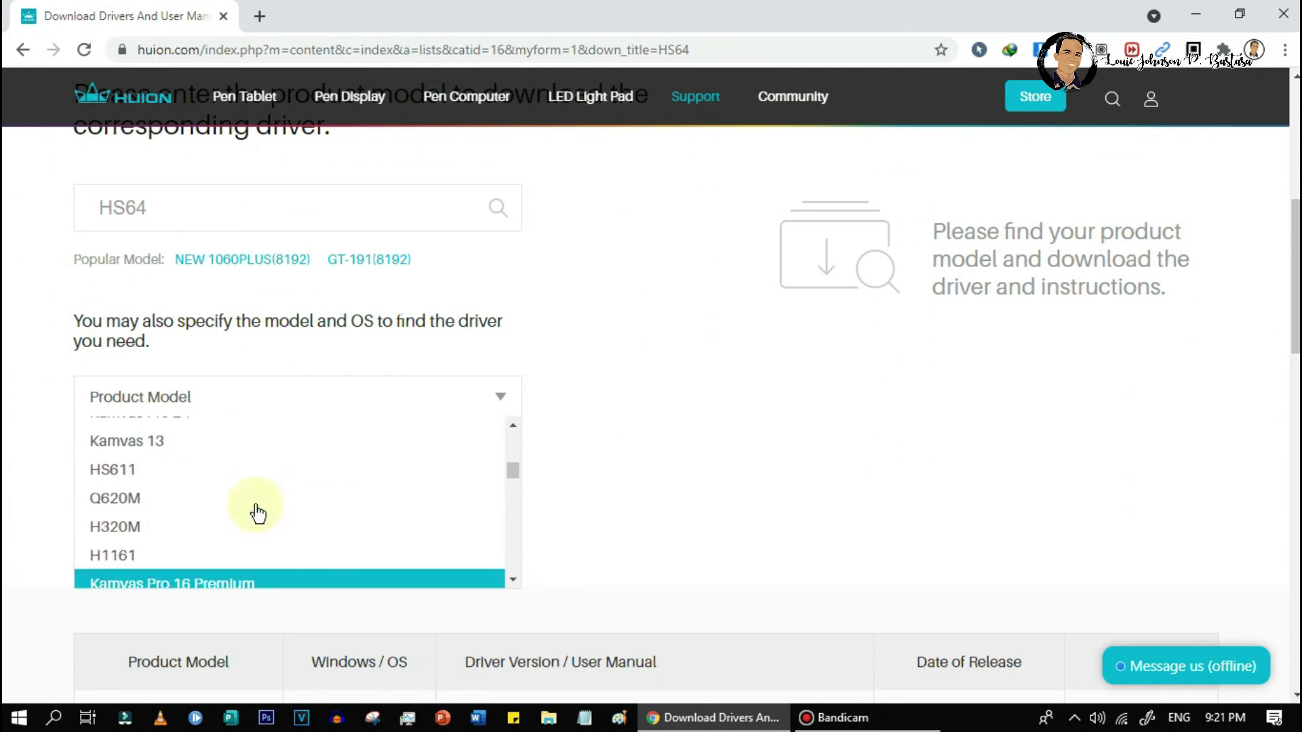
scroll(257, 511, "down", 1)
scroll(255, 508, "down", 1)
scroll(255, 510, "down", 2)
scroll(257, 512, "down", 2)
scroll(257, 514, "down", 1)
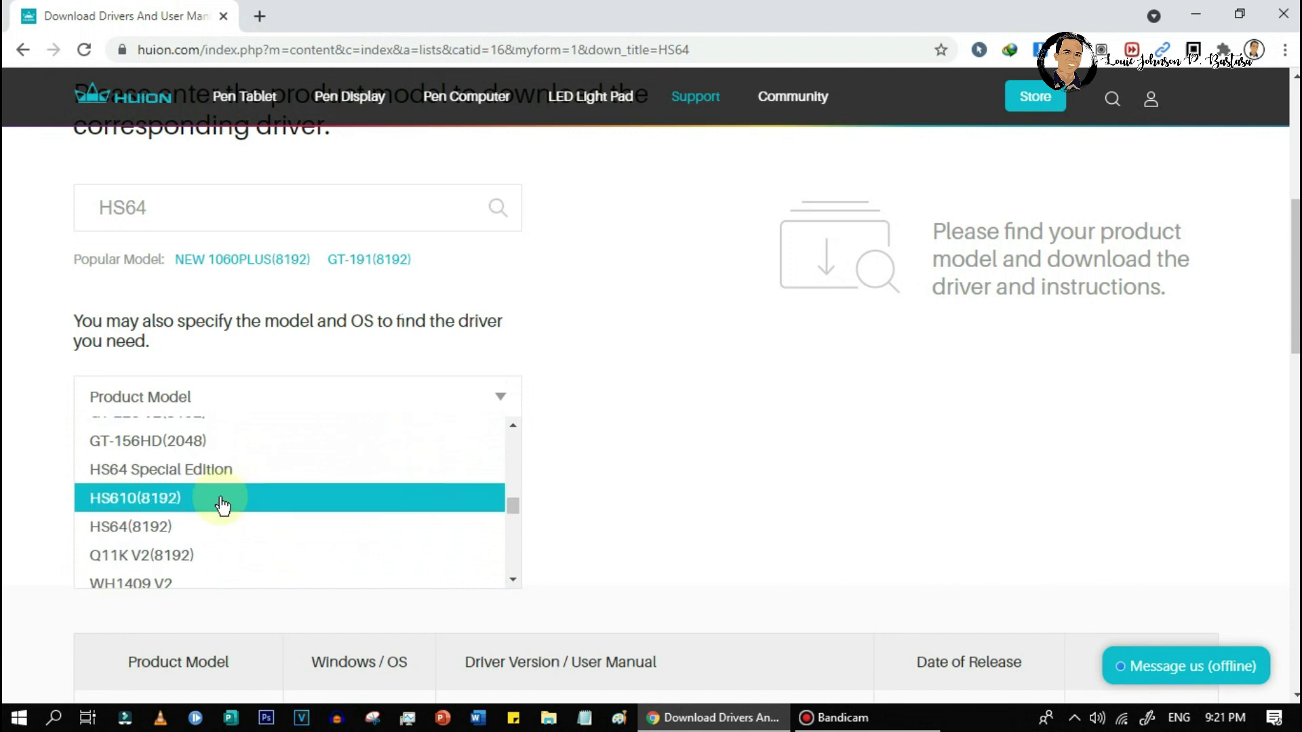
left_click(206, 527)
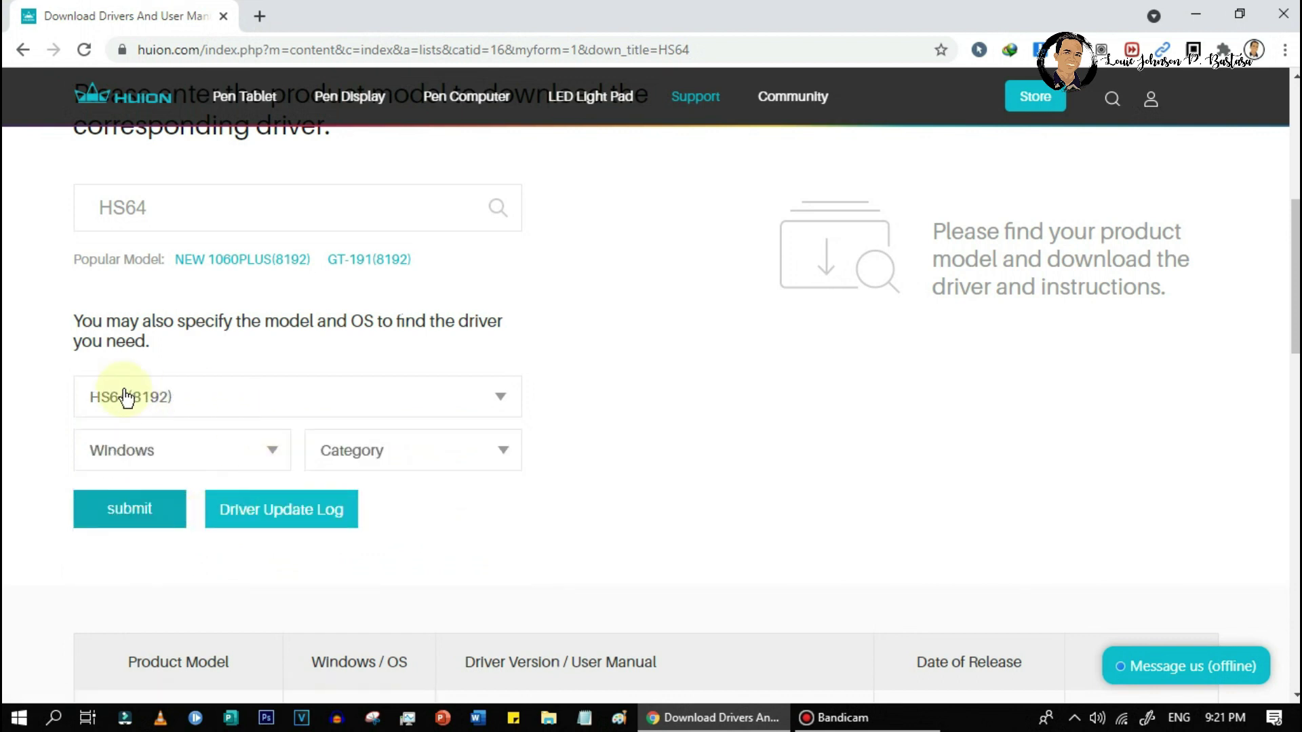
scroll(152, 433, "down", 1)
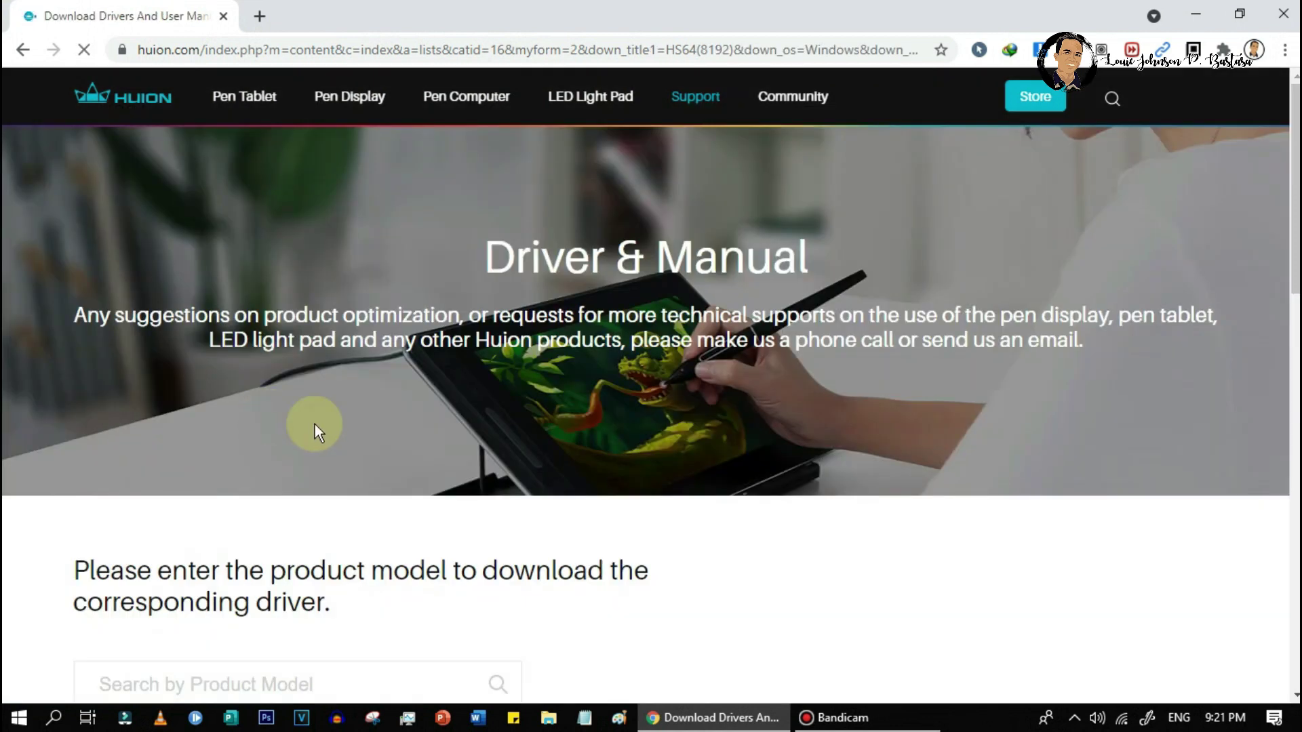
scroll(314, 425, "down", 6)
scroll(314, 425, "down", 1)
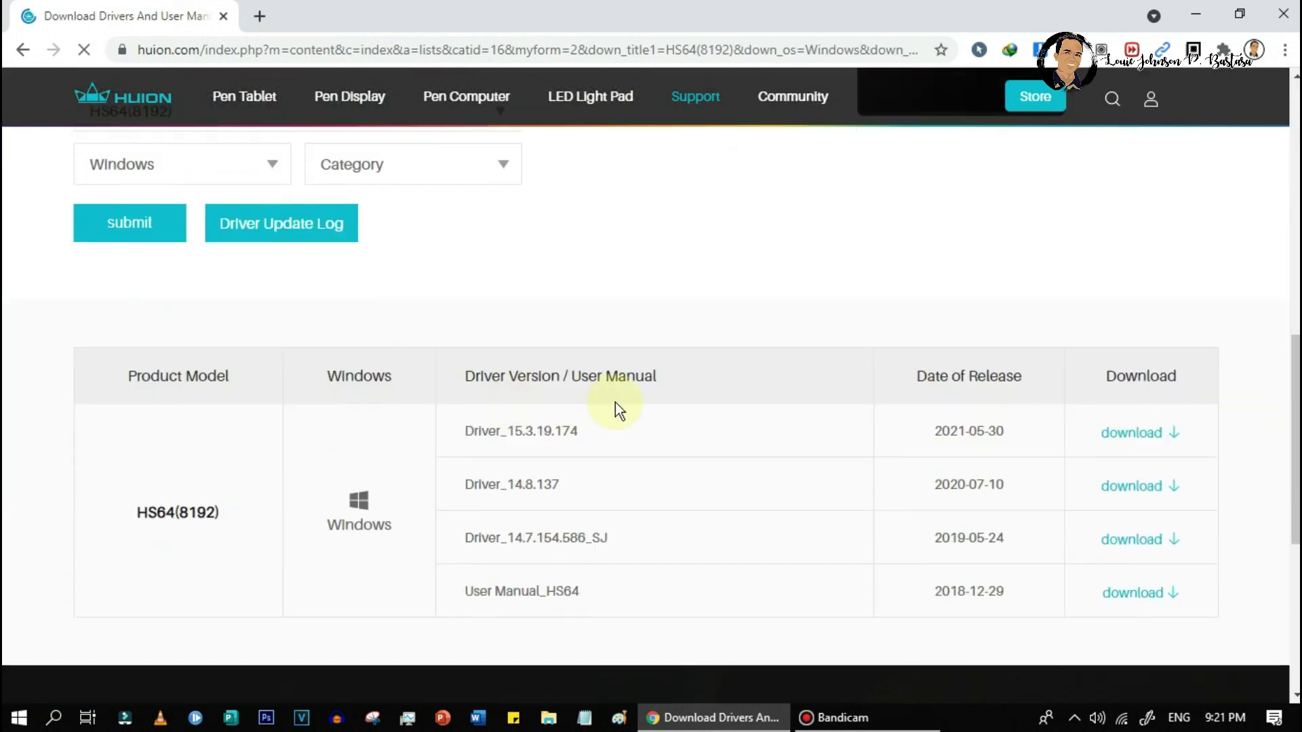
Download the newest driver Driver_15.3.19.174, dismissing the duplicate-link warning.
left_click(1153, 451)
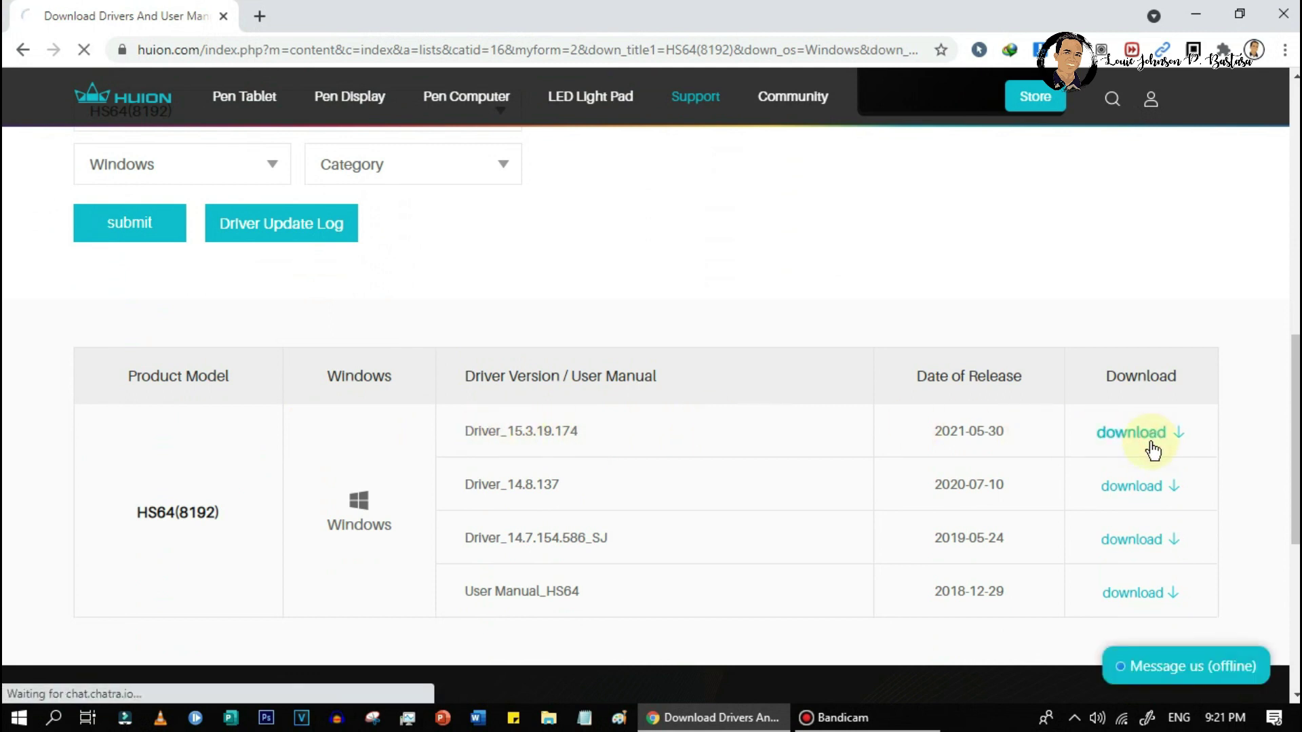
left_click(588, 428)
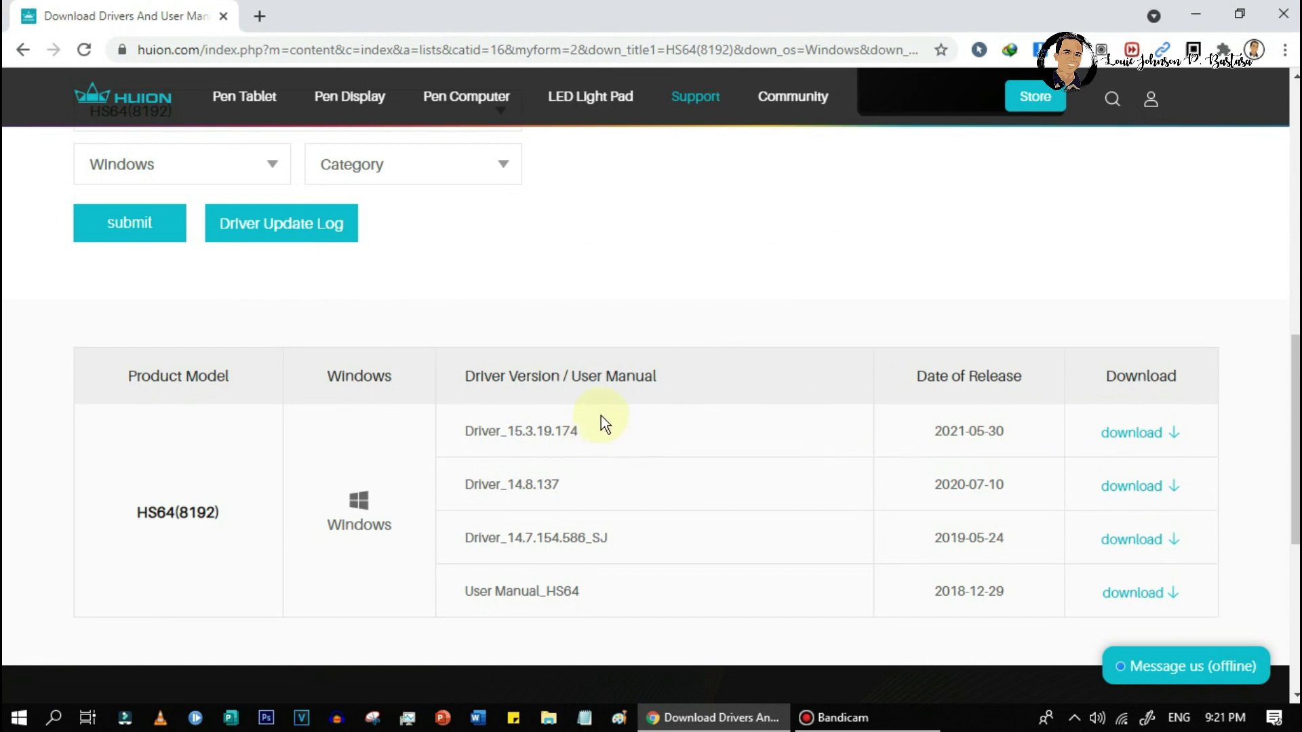
left_click(653, 451)
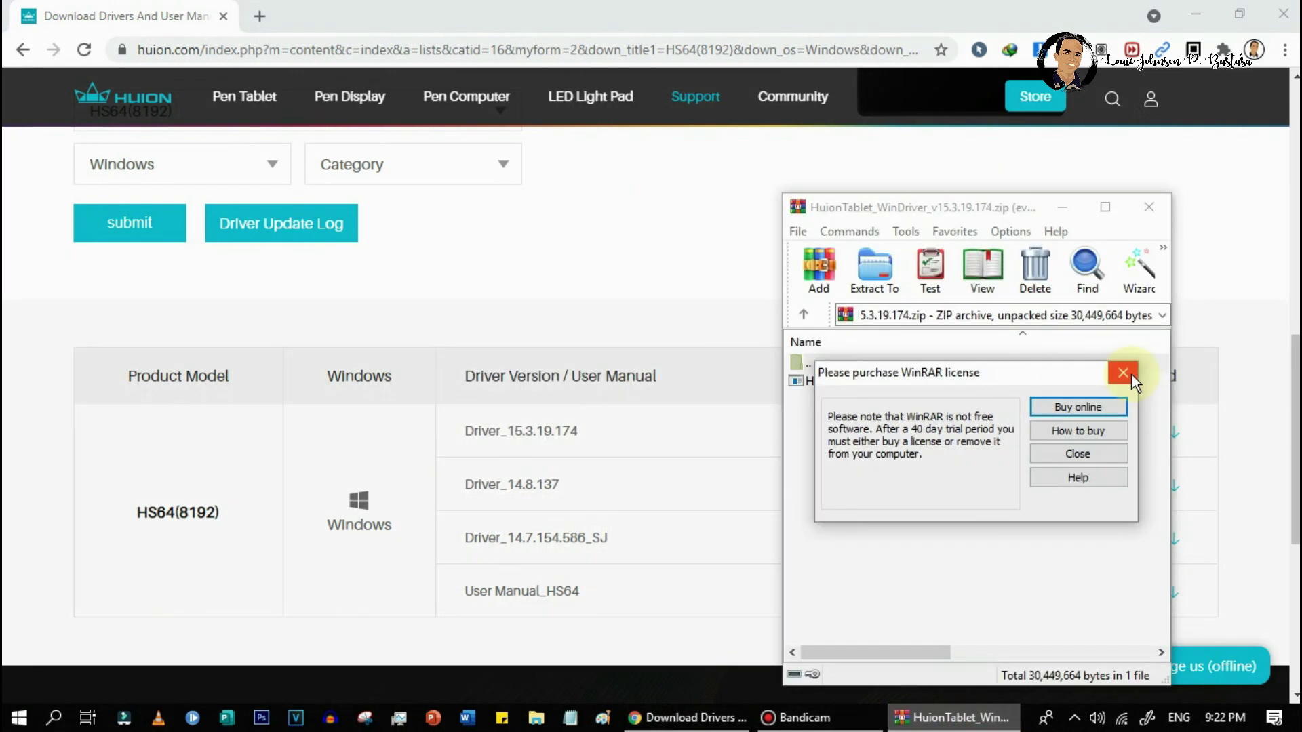
Dismiss the WinRAR nag and run HuionTablet_WinDriver_v15.3.19.174.exe from the archive.
left_click(1123, 374)
left_click(881, 385)
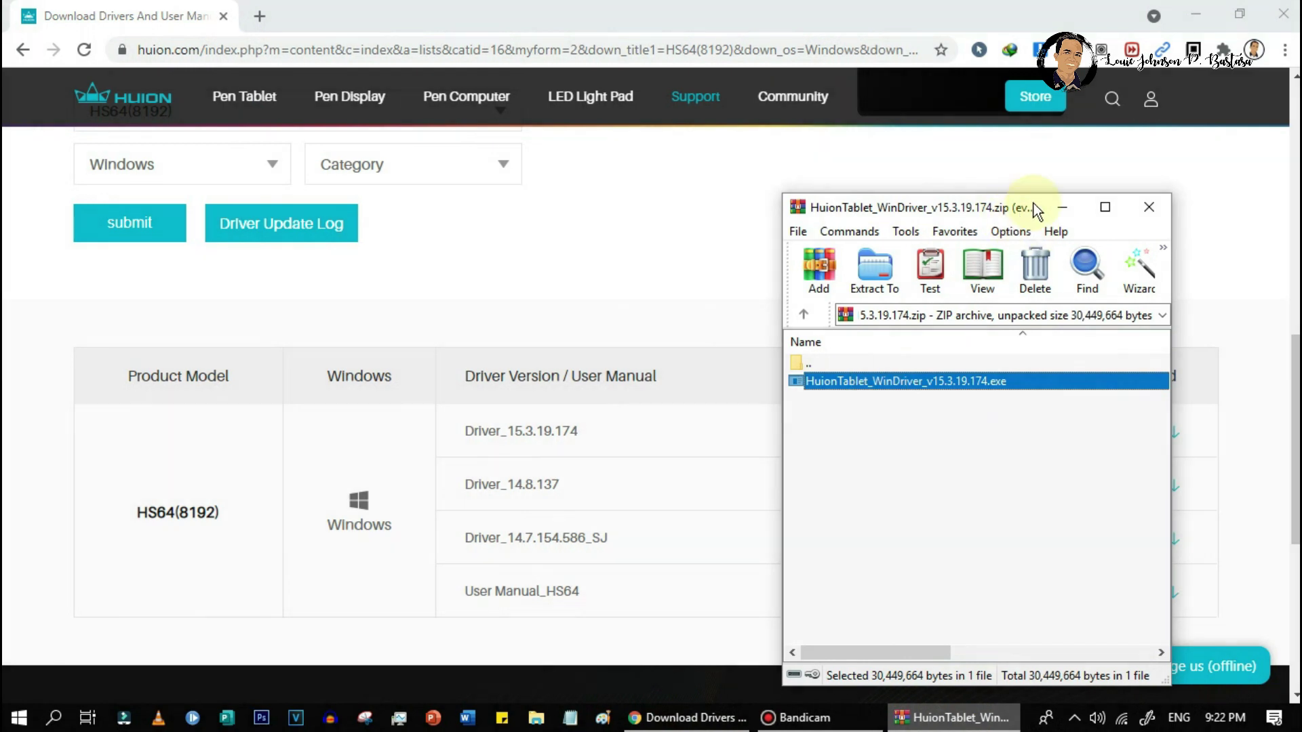
left_click_drag(1034, 205, 864, 128)
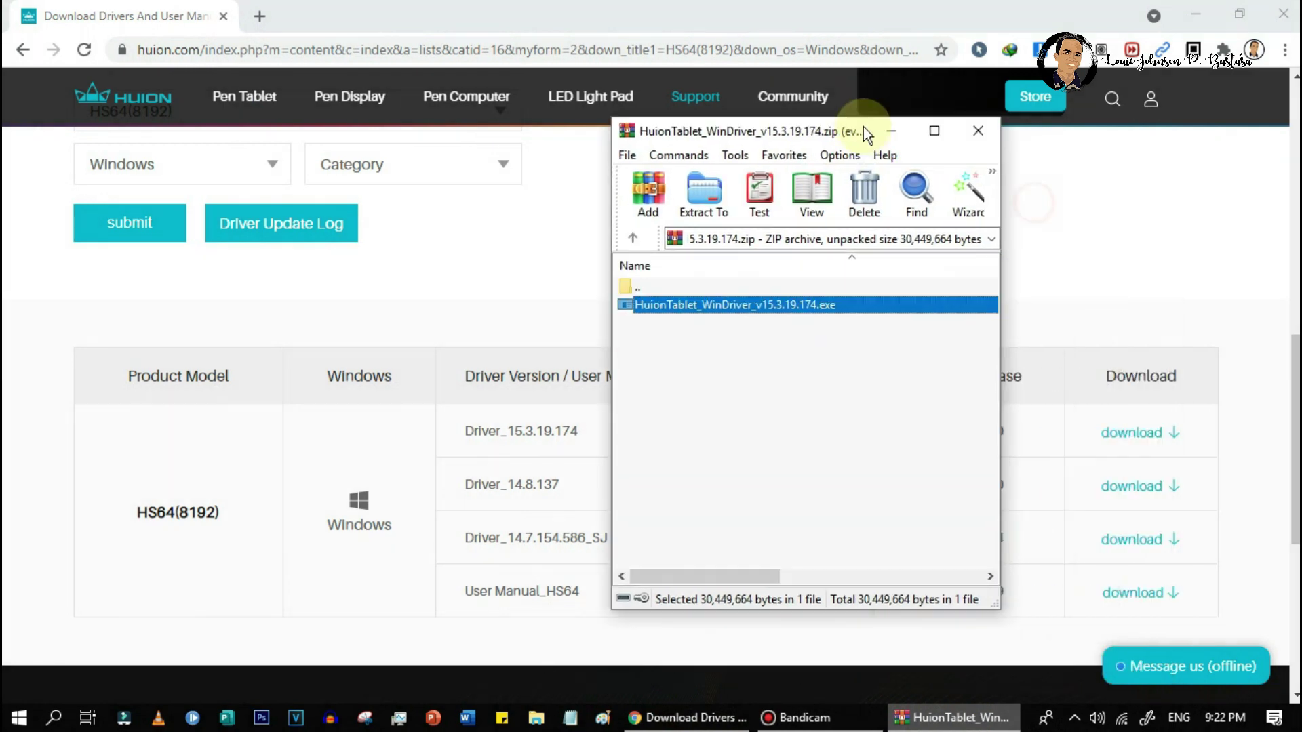
double_click(809, 311)
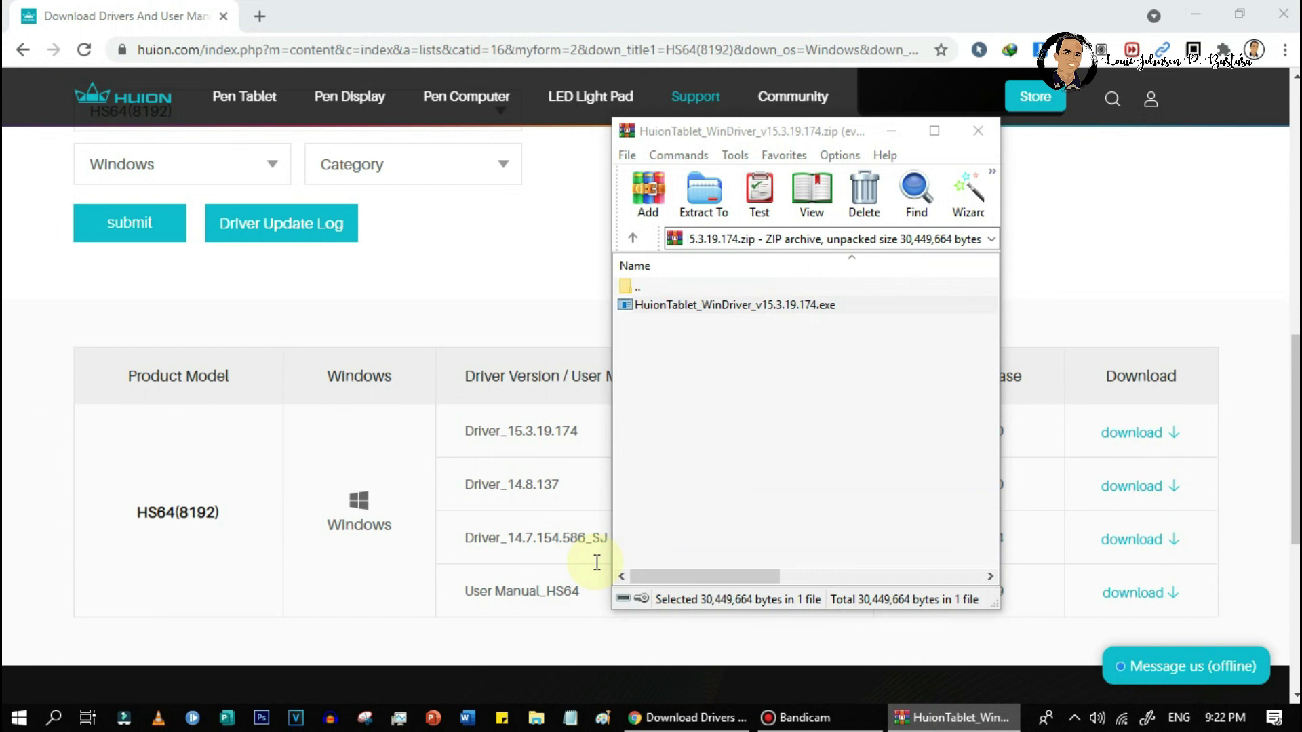
left_click(659, 449)
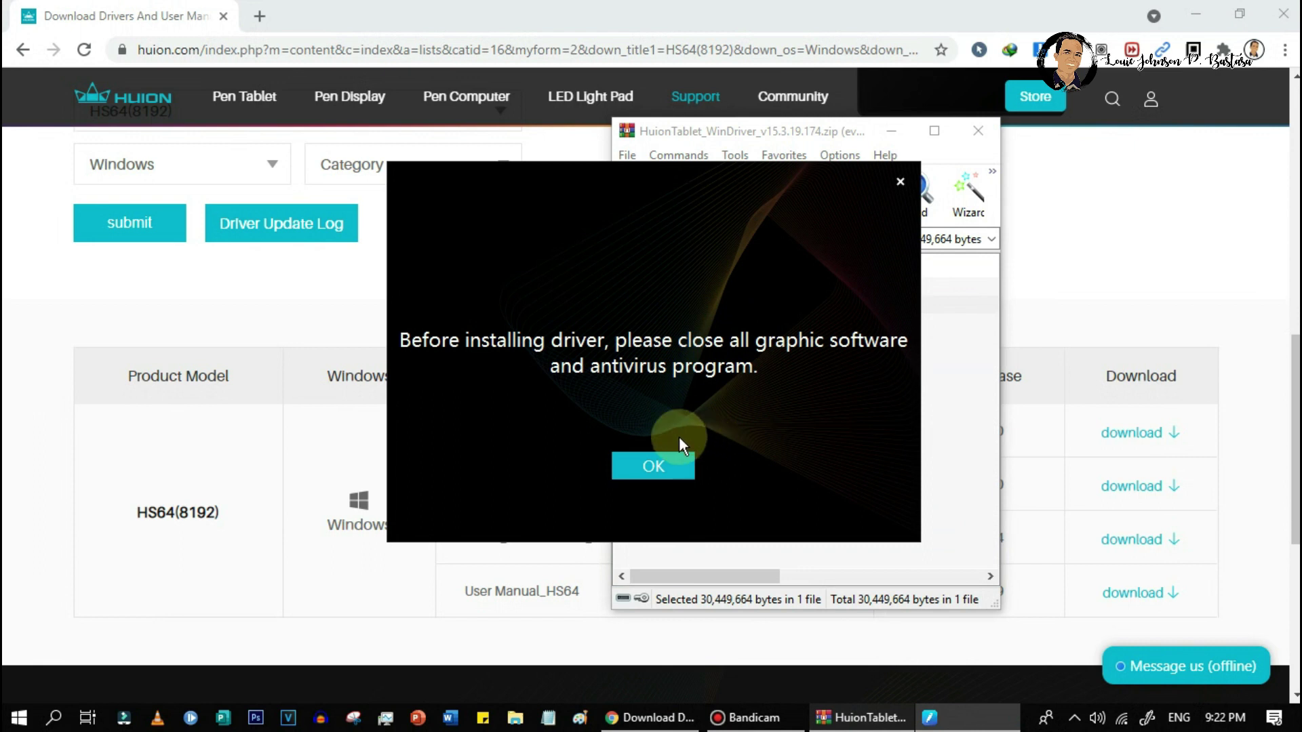
Install the Huion Tablet driver, launch the app with Try it now, and close WinRAR.
left_click(654, 469)
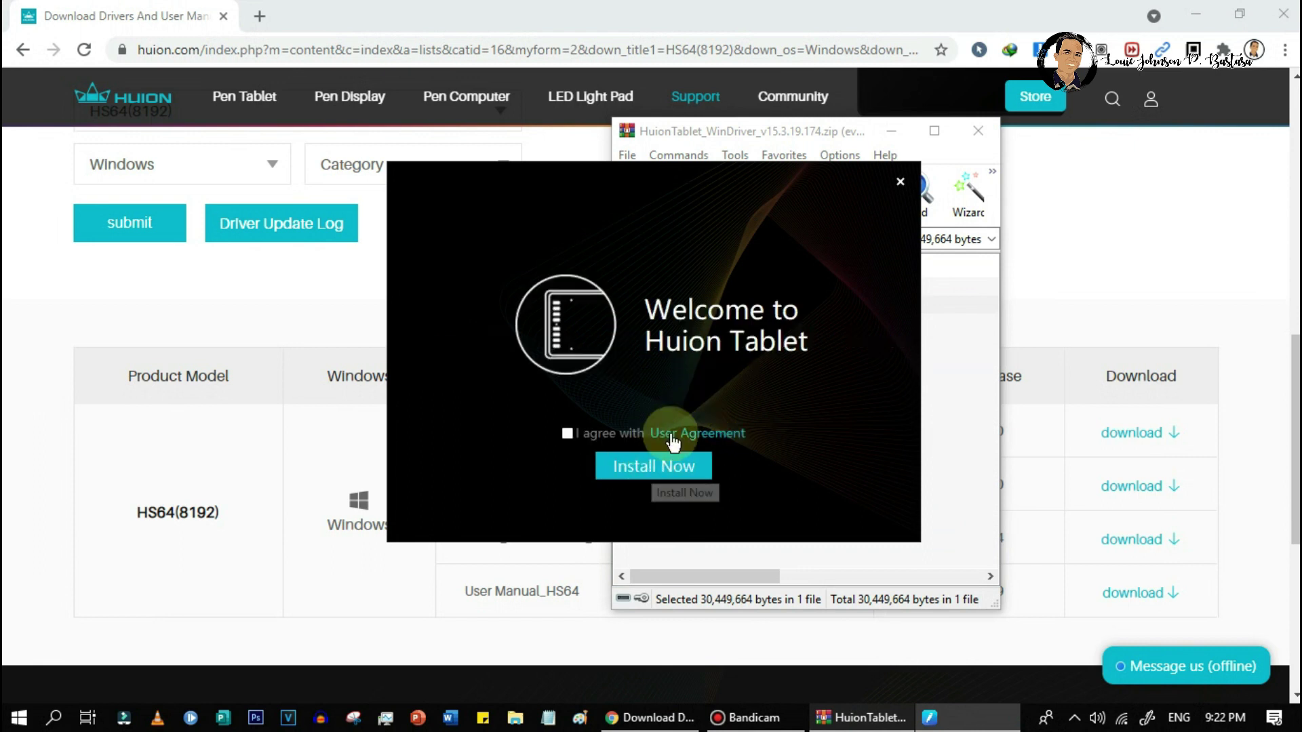
left_click(646, 468)
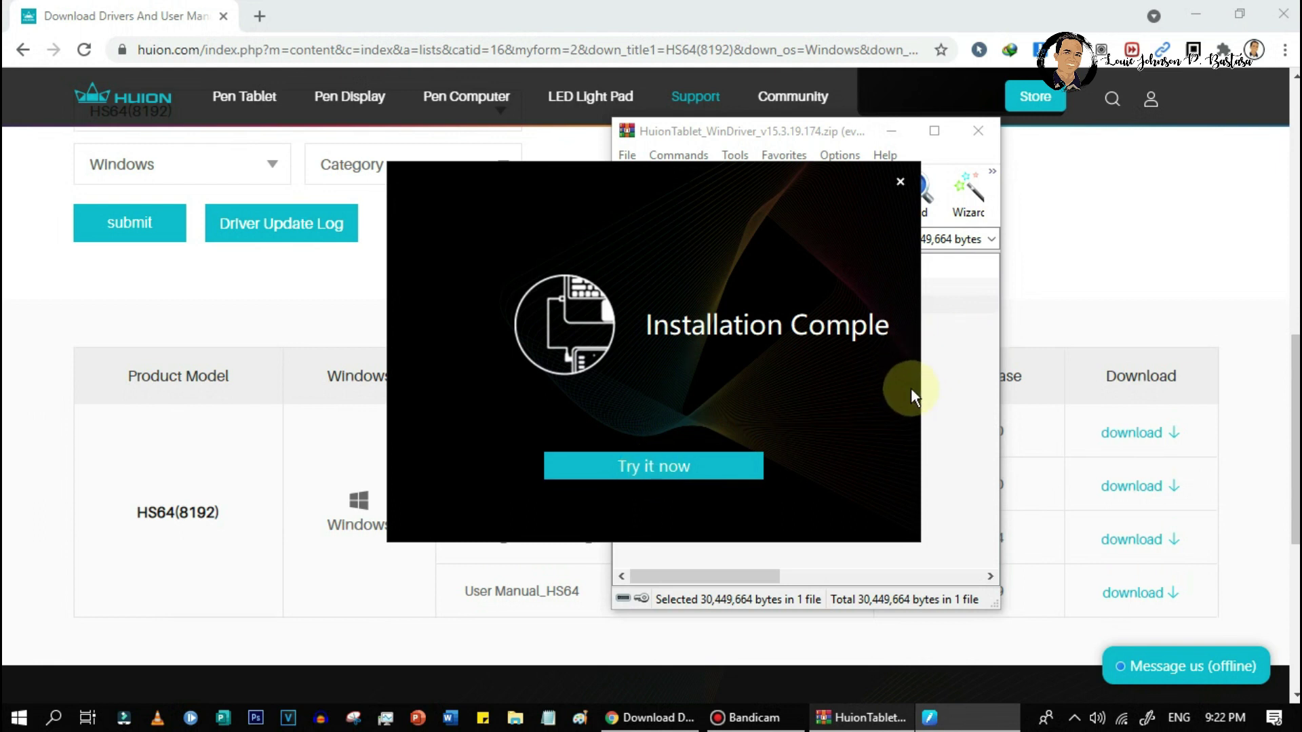
left_click(670, 470)
left_click(975, 122)
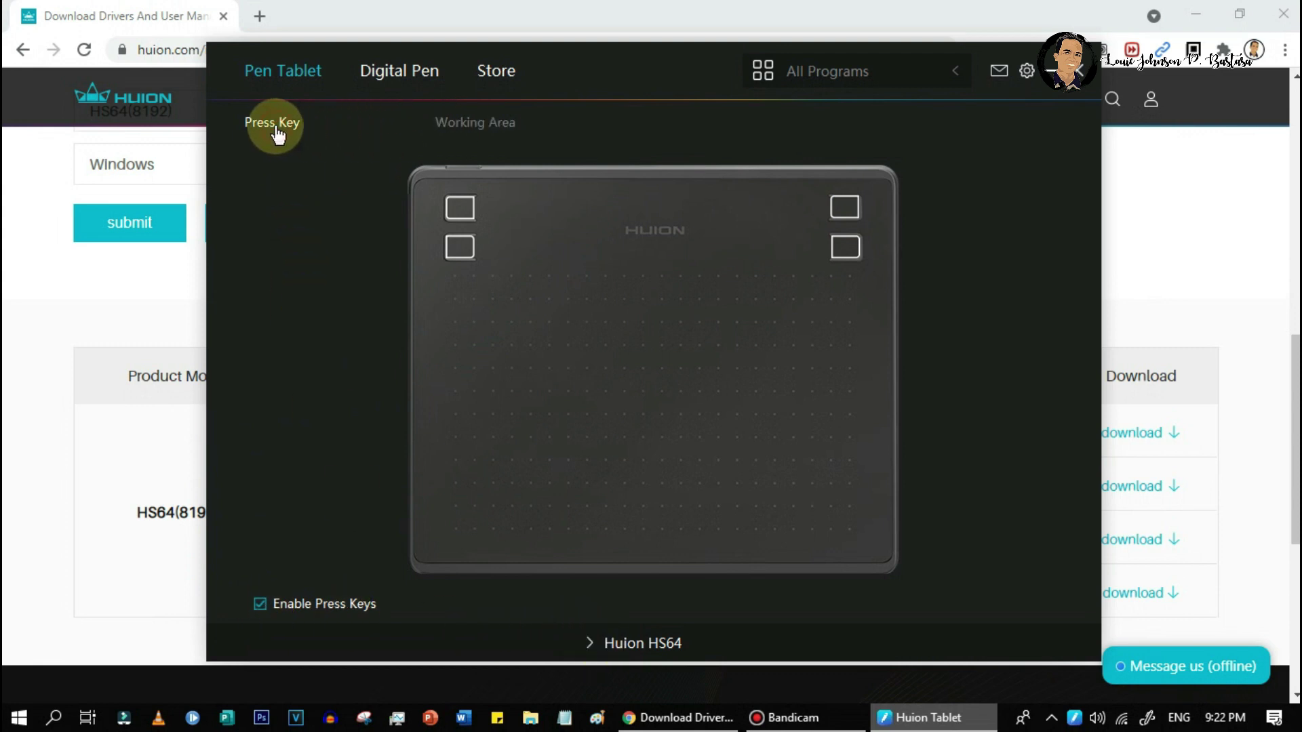
Try a Custom working area, return to Full Area, then go to the Digital Pen settings.
left_click(451, 124)
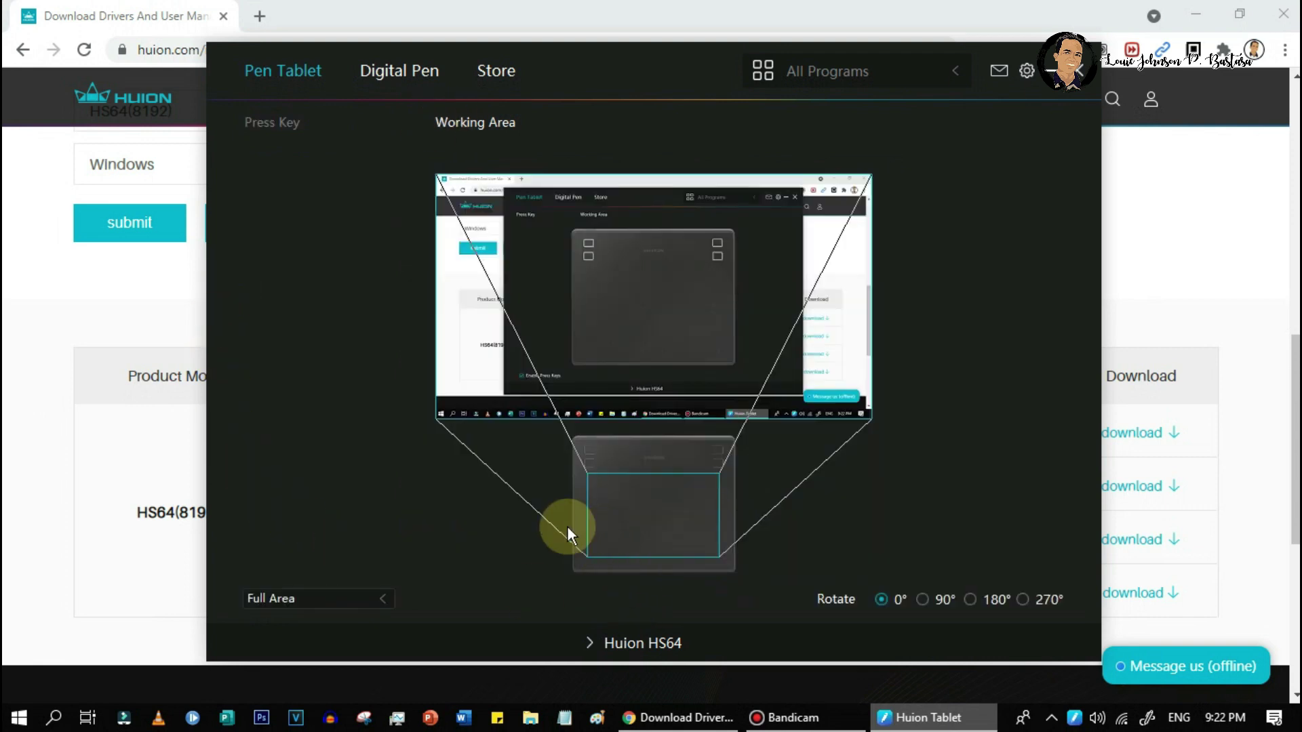
left_click(377, 601)
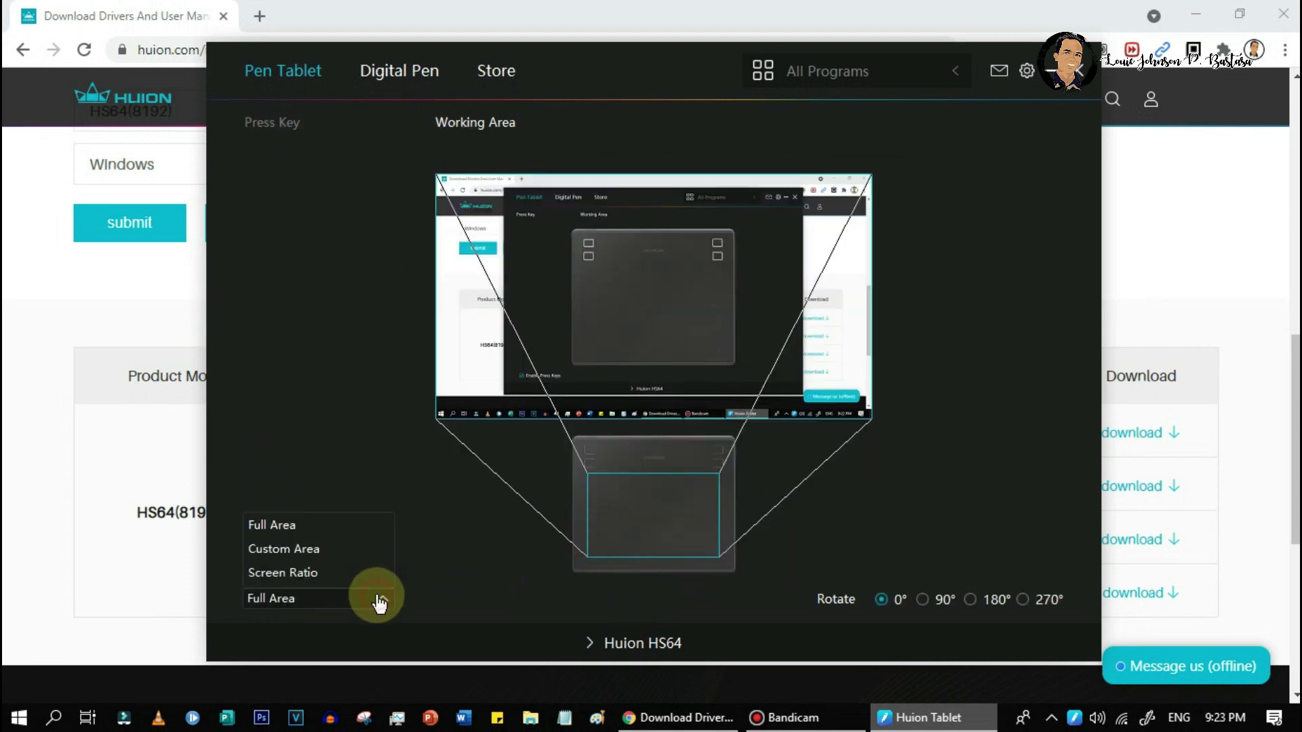
left_click(302, 554)
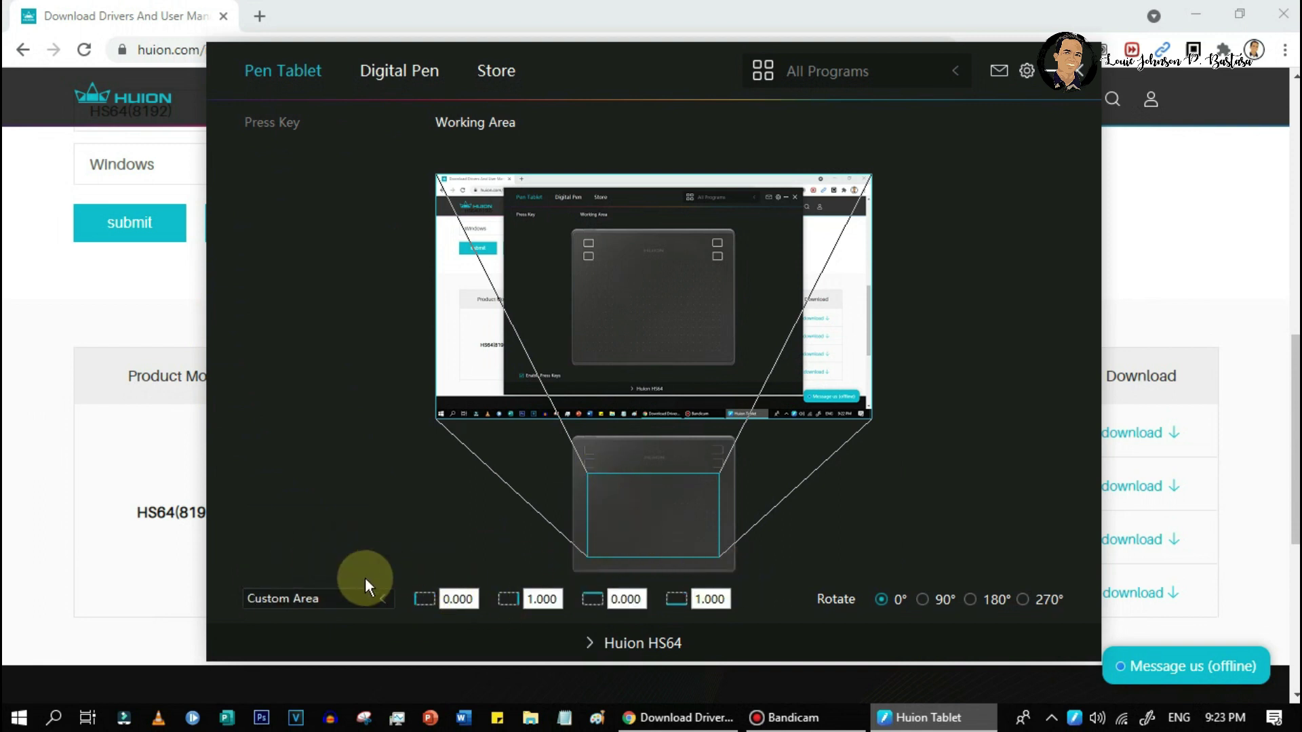
left_click(373, 601)
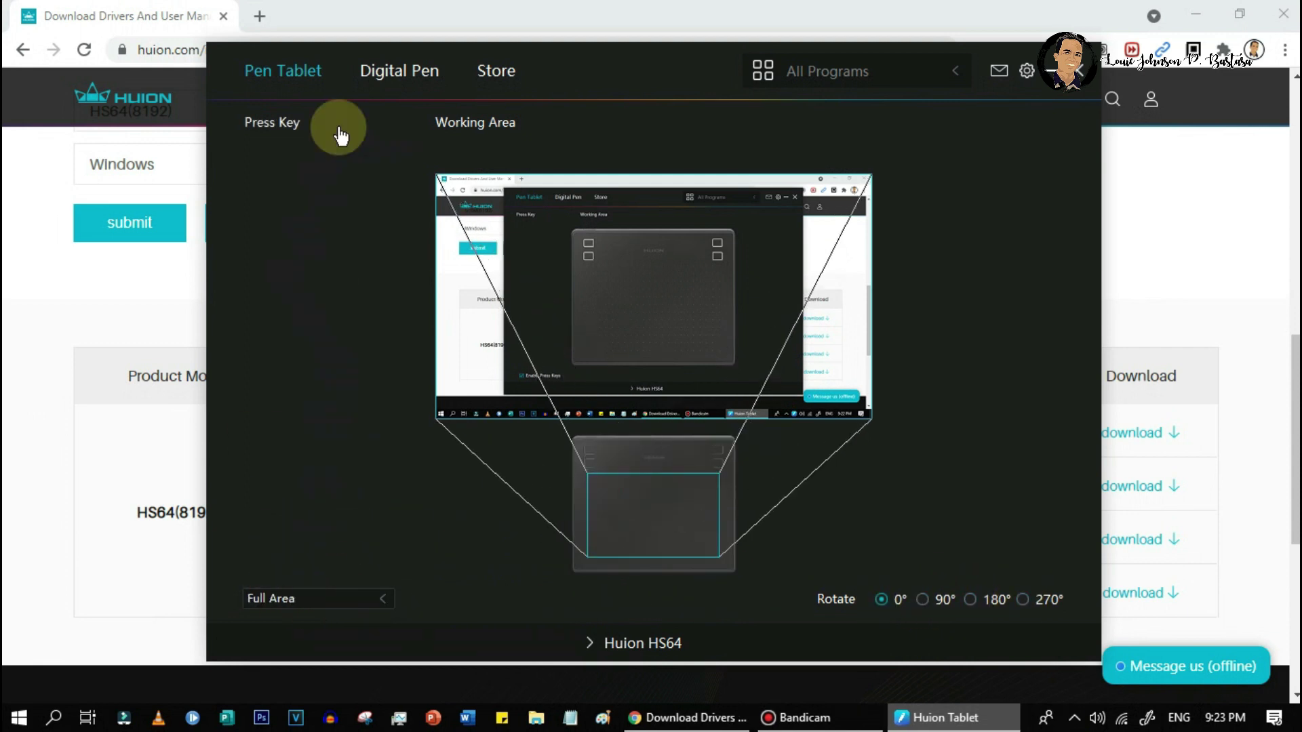
left_click(369, 85)
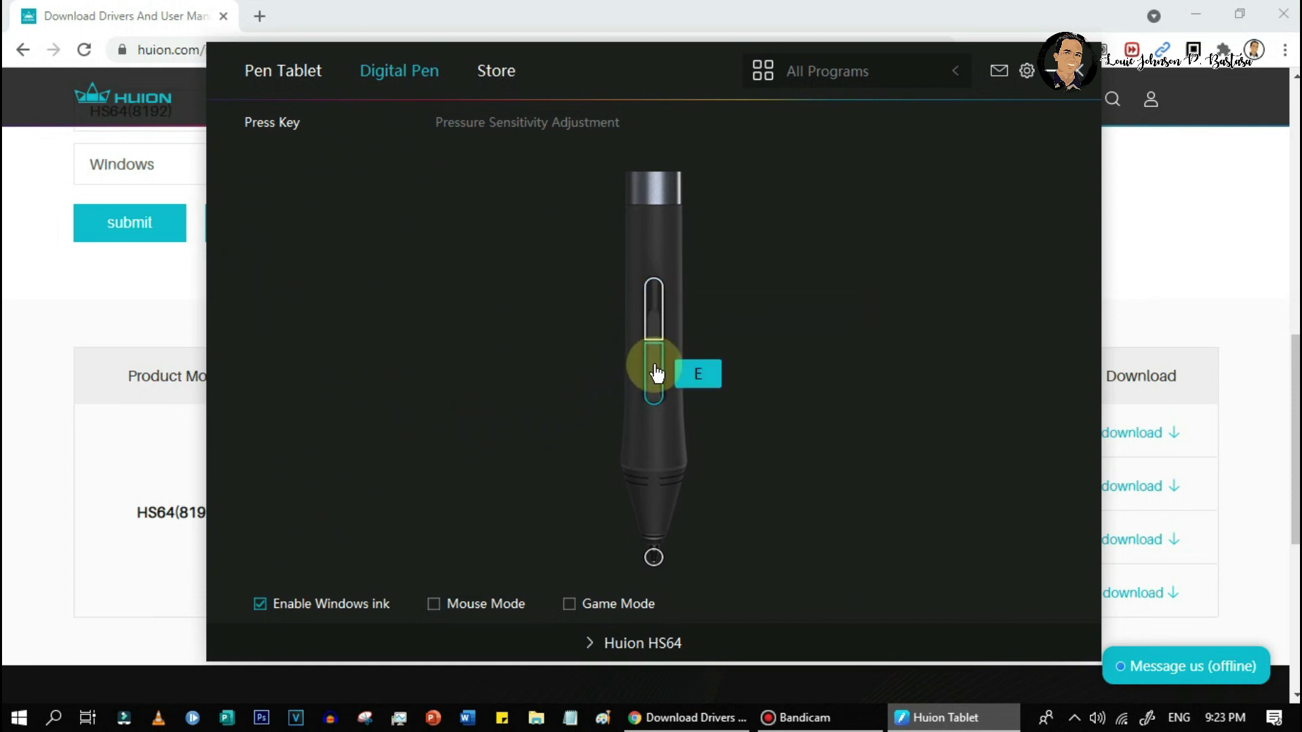
Review the pen's lower button Keyboard/Mouse Key options, keep E, and go to Pressure Sensitivity Adjustment.
left_click(656, 324)
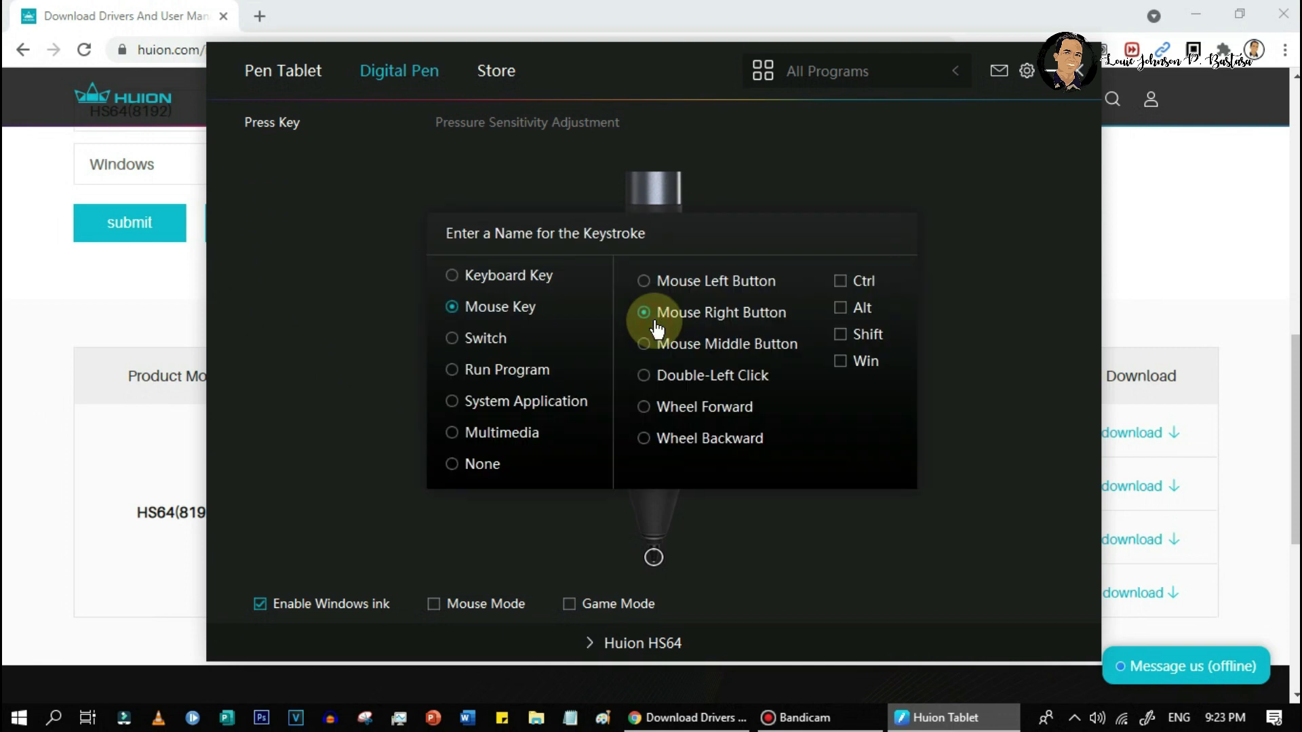
left_click(372, 345)
left_click(657, 382)
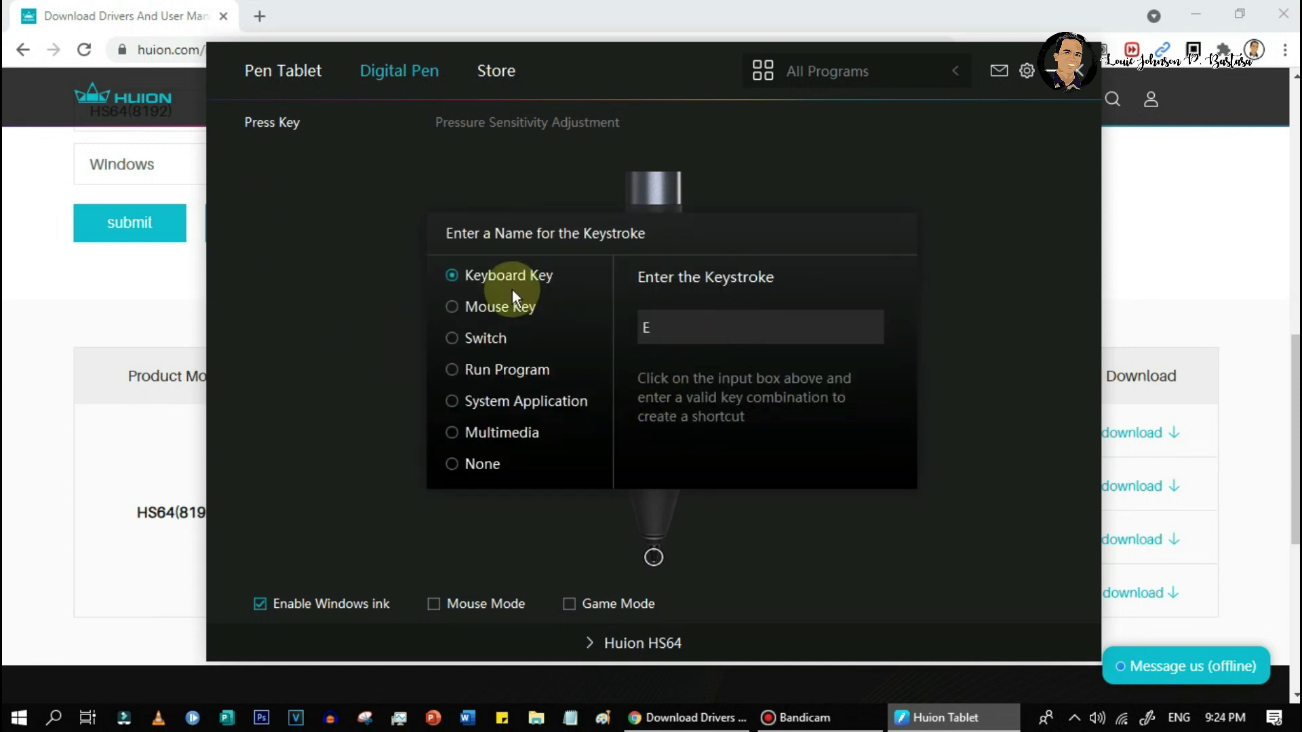
left_click(450, 306)
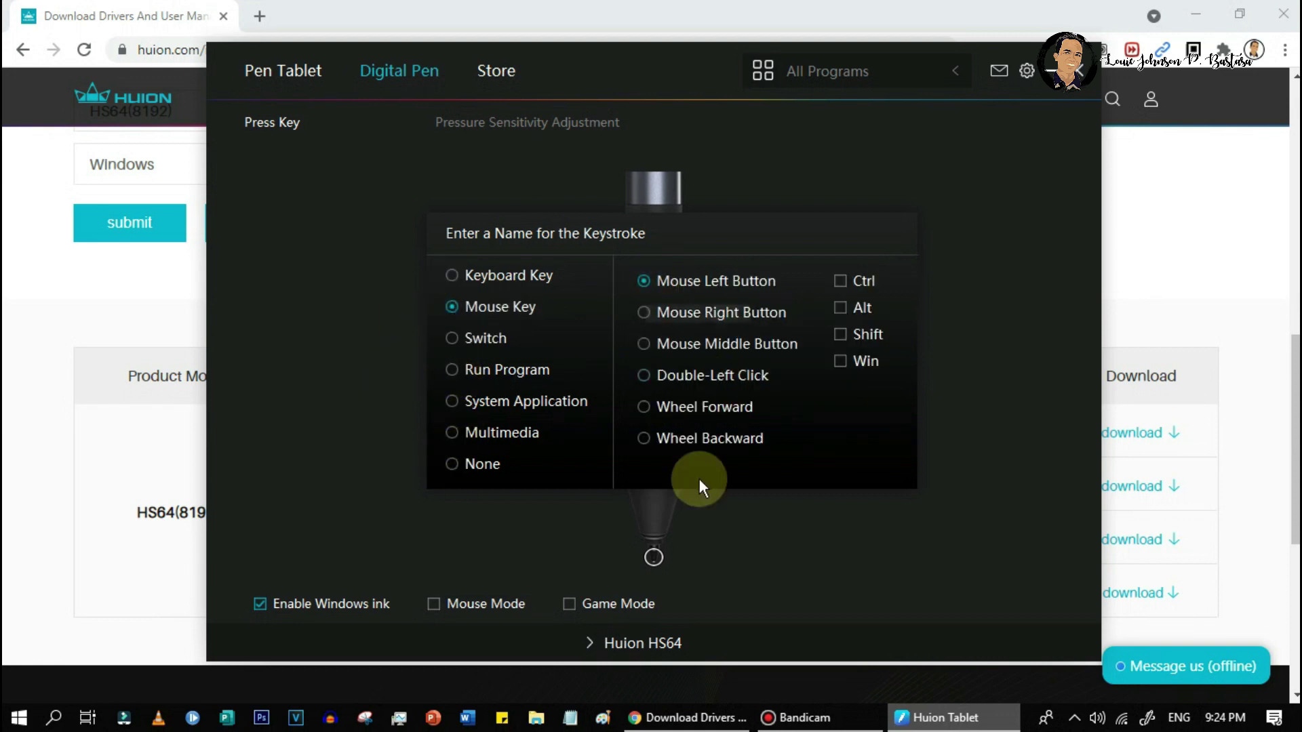
left_click(455, 276)
key("Escape")
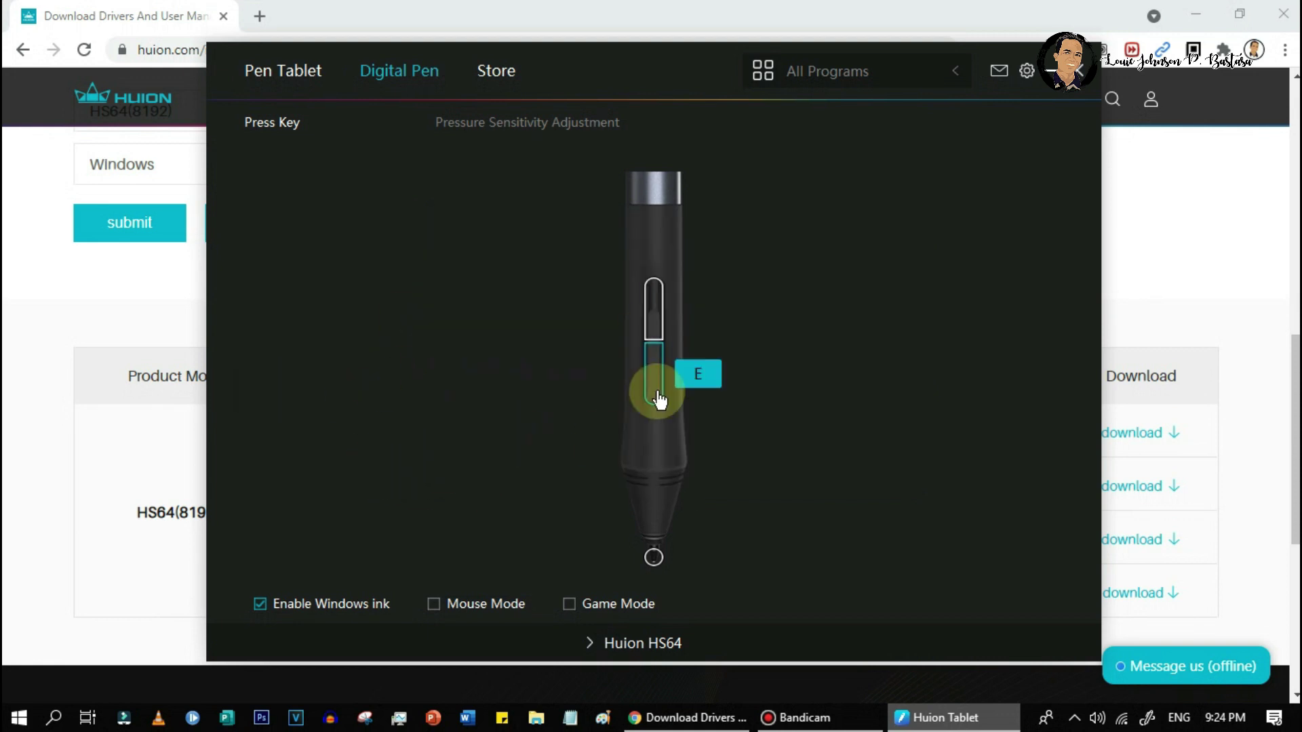
left_click(653, 374)
key("Escape")
left_click(488, 124)
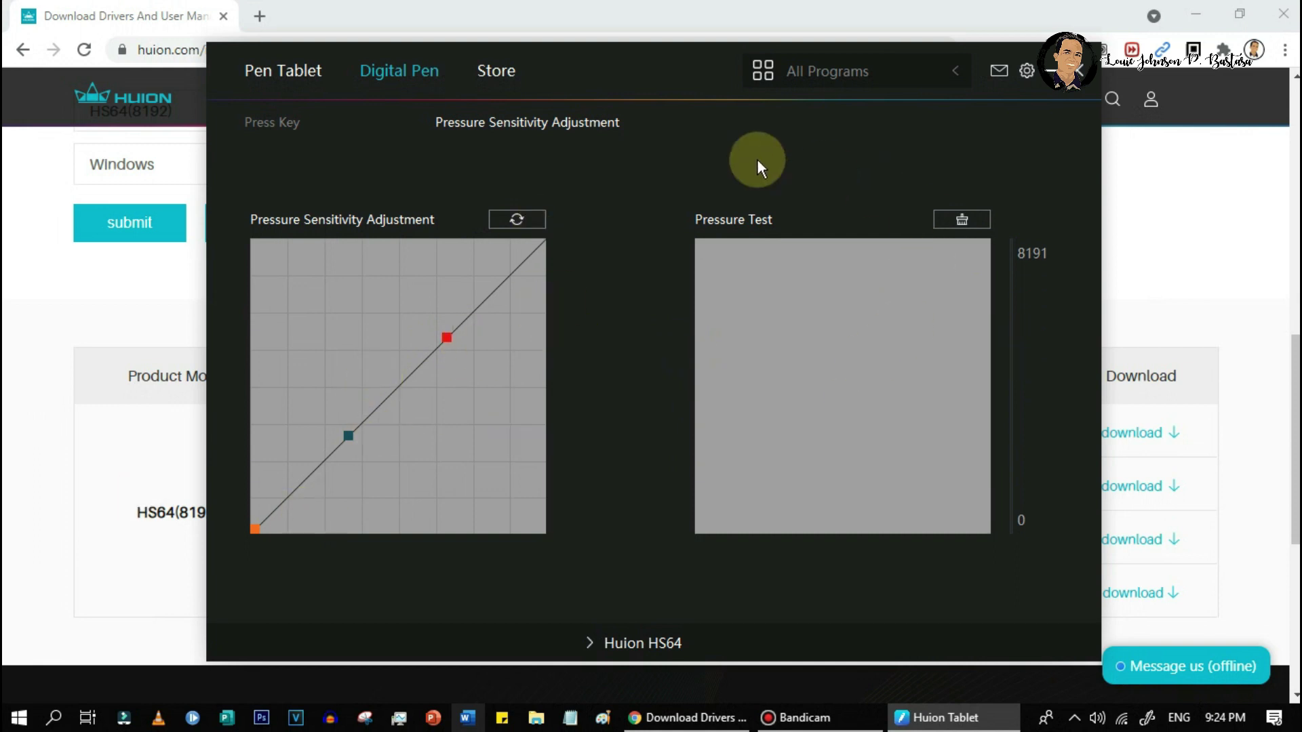
Scribble handwriting and thick strokes in the Pressure Test area with the default curve, clearing between tries.
mouse_move(724, 267)
left_mouse_down()
mouse_move(855, 340)
mouse_move(905, 328)
left_mouse_up()
mouse_move(792, 398)
left_mouse_down()
mouse_move(756, 464)
mouse_move(916, 387)
mouse_move(972, 336)
left_mouse_up()
left_click(843, 244)
left_click(961, 219)
mouse_move(717, 269)
left_mouse_down()
mouse_move(929, 355)
mouse_move(954, 432)
left_mouse_up()
left_click(961, 220)
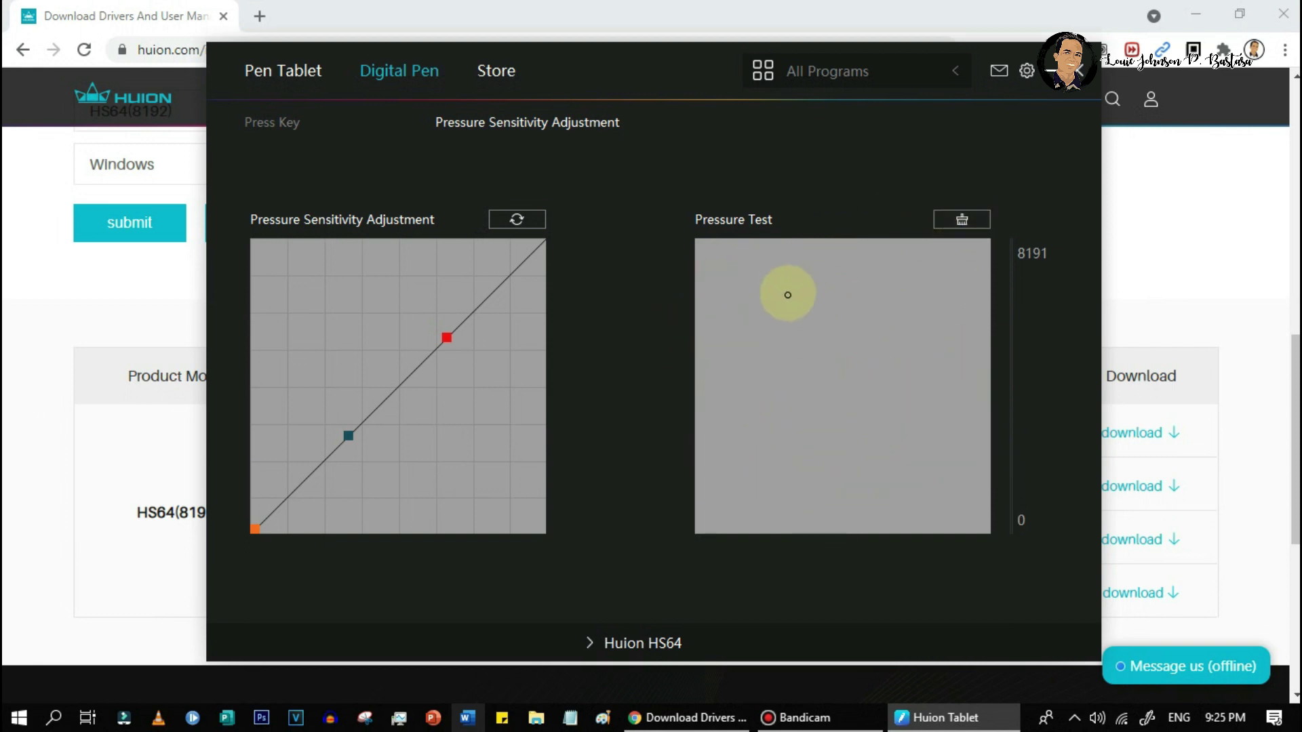
left_click_drag(732, 276, 743, 375)
left_click_drag(778, 273, 779, 376)
left_click_drag(834, 269, 833, 376)
left_click_drag(882, 269, 924, 371)
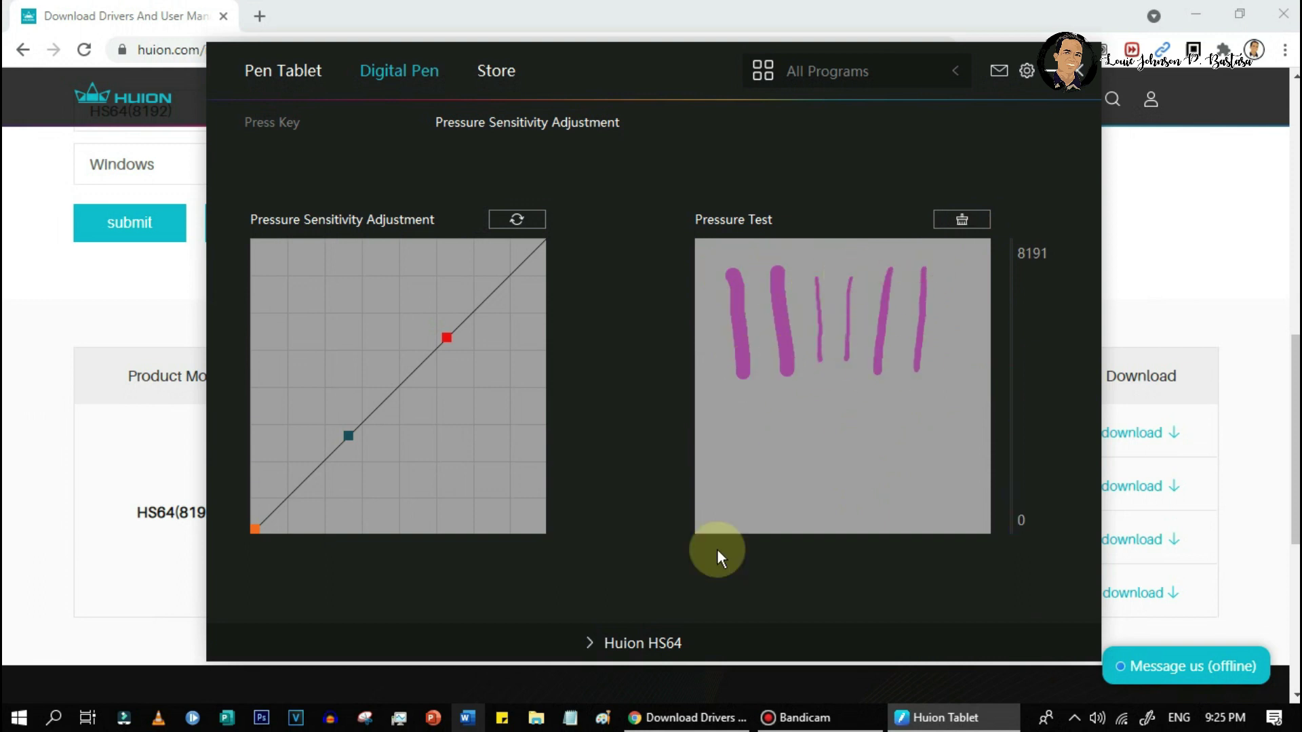
left_click_drag(762, 421, 800, 408)
left_click_drag(753, 448, 813, 438)
left_click(962, 221)
Bend the pressure curve up then down and test each with Korean and line writing.
left_click_drag(447, 339, 410, 292)
left_click_drag(349, 437, 309, 396)
mouse_move(716, 266)
left_mouse_down()
mouse_move(753, 330)
mouse_move(836, 342)
left_mouse_up()
left_click_drag(410, 292, 471, 371)
left_click_drag(308, 396, 365, 473)
left_click(962, 220)
mouse_move(713, 289)
left_mouse_down()
mouse_move(843, 325)
mouse_move(931, 305)
left_mouse_up()
mouse_move(973, 236)
left_mouse_down()
mouse_move(824, 416)
mouse_move(925, 356)
left_mouse_up()
left_click(961, 220)
mouse_move(712, 267)
left_mouse_down()
mouse_move(808, 300)
mouse_move(939, 305)
left_mouse_up()
mouse_move(705, 448)
left_mouse_down()
mouse_move(784, 459)
mouse_move(920, 438)
left_mouse_up()
Lower the curve points further and test by writing 안녕하세요 and Hello.
left_click_drag(506, 399, 530, 488)
left_click_drag(365, 474, 384, 519)
left_click(961, 220)
mouse_move(703, 256)
left_mouse_down()
mouse_move(804, 312)
mouse_move(862, 375)
mouse_move(947, 279)
left_mouse_up()
left_click(961, 221)
mouse_move(712, 289)
left_mouse_down()
mouse_move(750, 312)
mouse_move(906, 308)
mouse_move(828, 442)
left_mouse_up()
left_click(961, 220)
Reset the curve to a straight diagonal and write 안녕하세요 ! Hello as a final test.
left_click(517, 219)
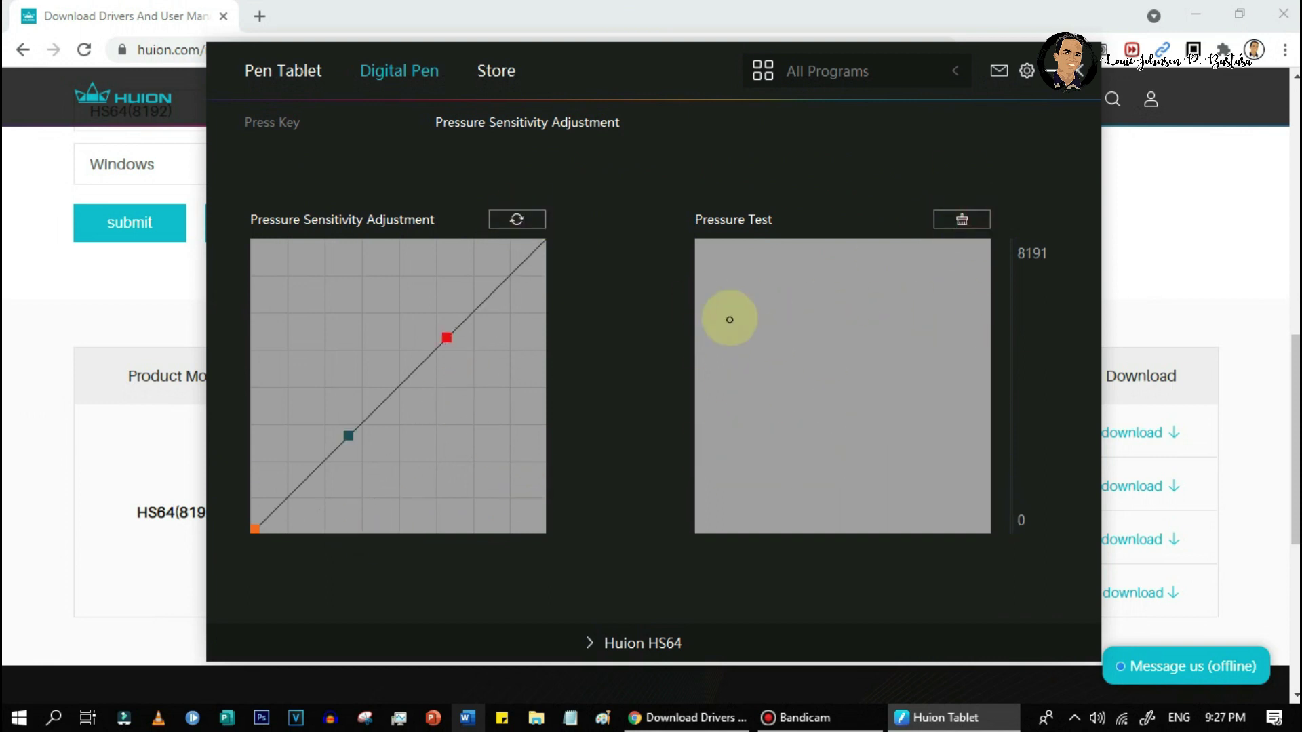
mouse_move(730, 320)
left_mouse_down()
mouse_move(779, 250)
mouse_move(773, 346)
left_mouse_up()
left_click(961, 222)
left_click_drag(712, 275, 778, 340)
mouse_move(753, 285)
left_mouse_down()
mouse_move(945, 270)
mouse_move(884, 434)
left_mouse_up()
left_click(961, 220)
mouse_move(726, 267)
left_mouse_down()
mouse_move(730, 328)
mouse_move(806, 311)
mouse_move(892, 326)
left_mouse_up()
left_click(961, 221)
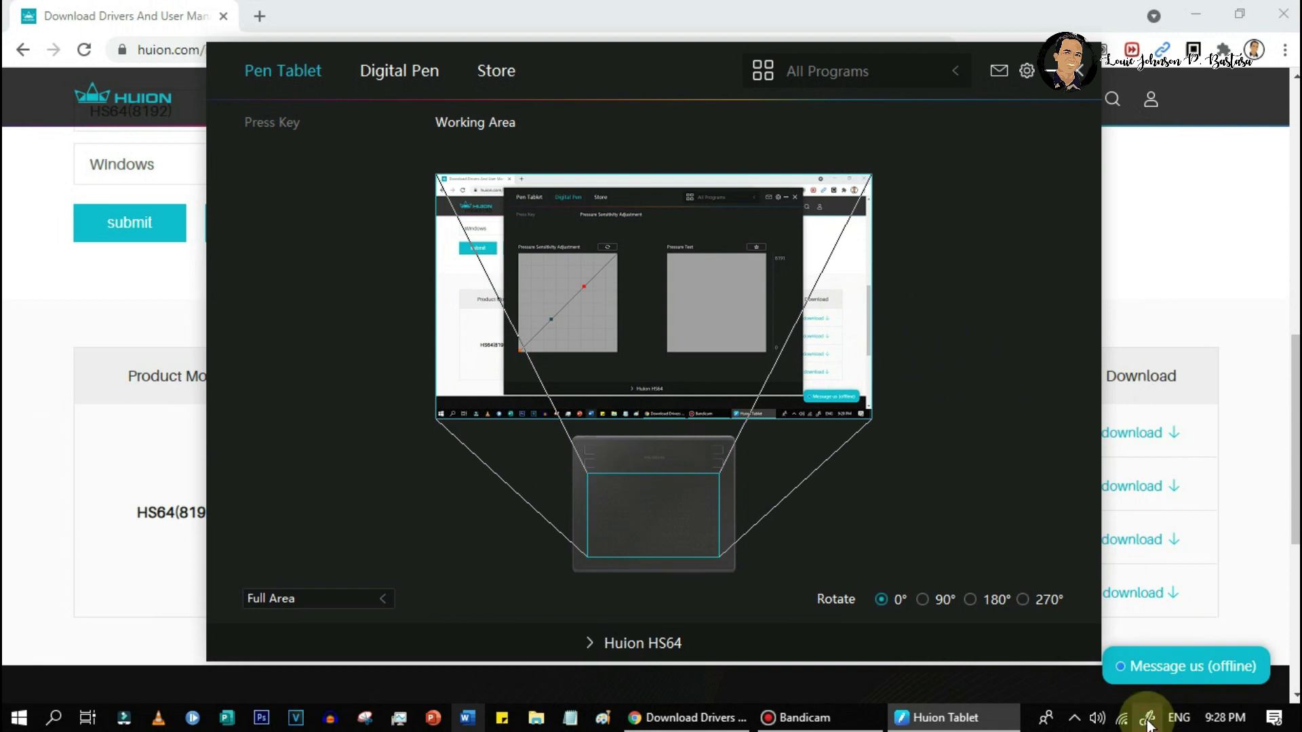
Launch OneNote from the Windows Ink Workspace's recently used list.
left_click(1147, 720)
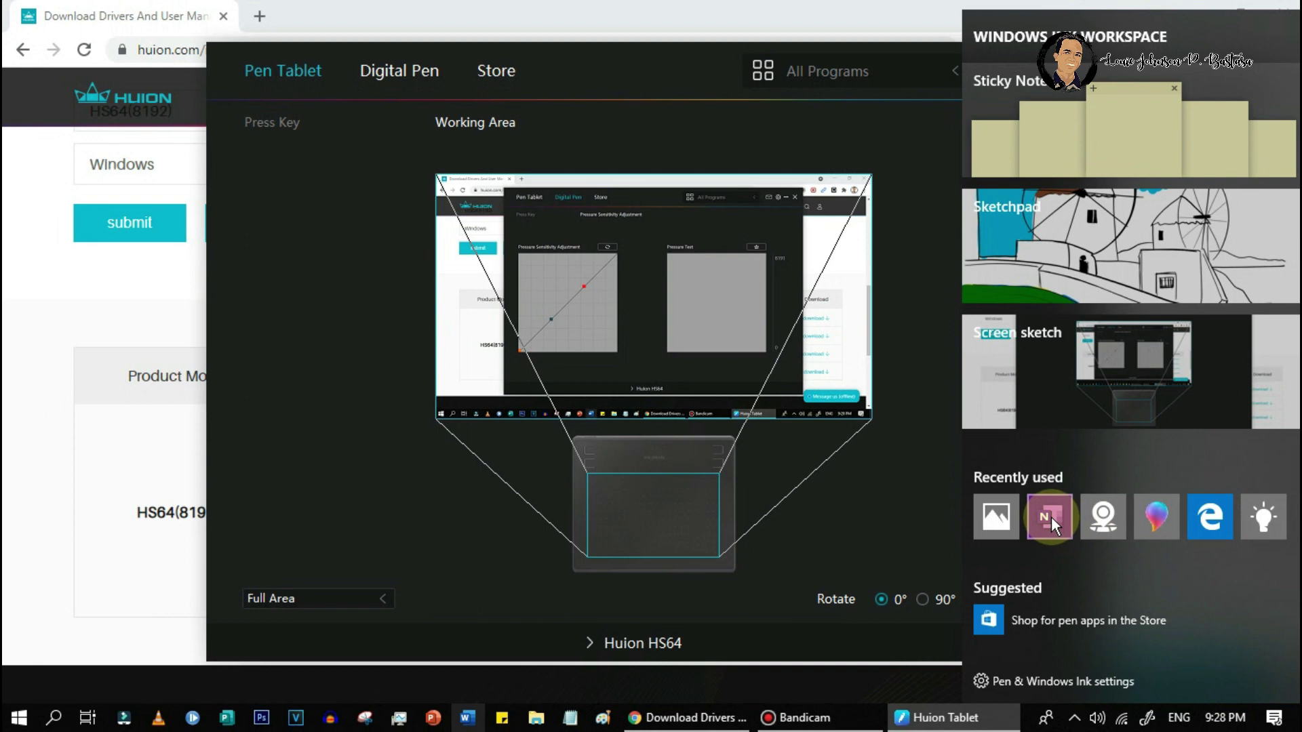
left_click(1051, 516)
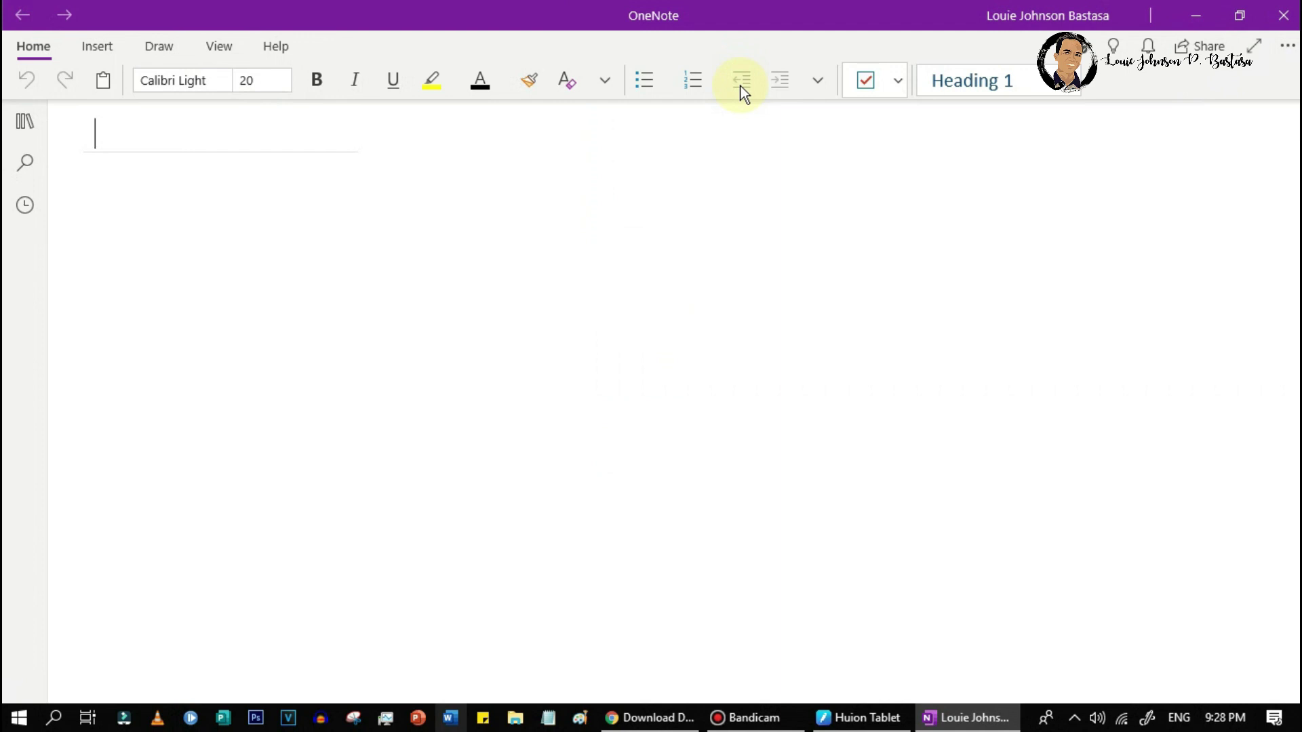
Handwrite the date 07/21/21 and 'Today ... be making my' with the pen.
key("alt+d")
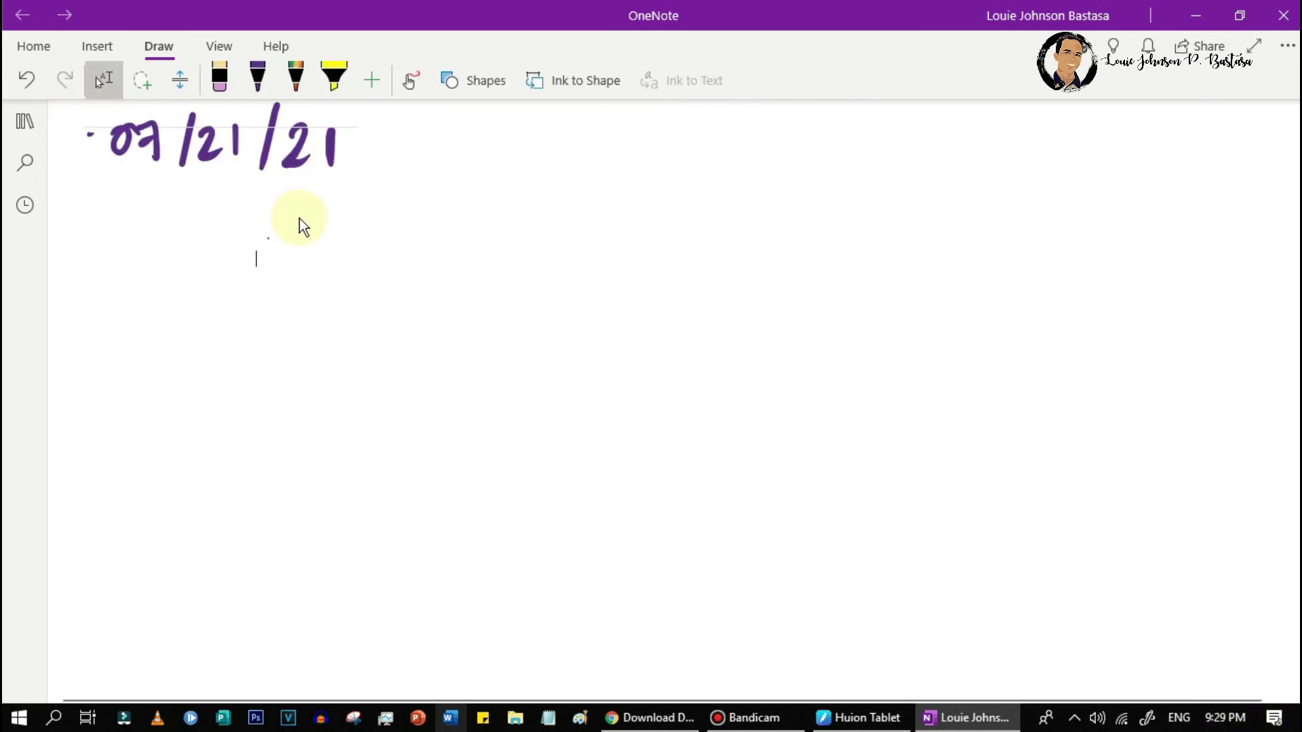
left_click_drag(341, 206, 307, 217)
mouse_move(255, 273)
left_mouse_down()
mouse_move(309, 243)
mouse_move(333, 271)
mouse_move(387, 246)
mouse_move(448, 272)
mouse_move(442, 308)
left_mouse_up()
mouse_move(525, 239)
left_mouse_down()
mouse_move(527, 289)
mouse_move(585, 275)
mouse_move(609, 287)
left_mouse_up()
mouse_move(622, 244)
left_mouse_down()
mouse_move(616, 290)
mouse_move(650, 290)
left_mouse_up()
mouse_move(680, 239)
left_mouse_down()
mouse_move(677, 290)
mouse_move(1029, 295)
mouse_move(1092, 275)
mouse_move(1165, 305)
left_mouse_up()
left_click(985, 225)
left_click_drag(455, 275, 444, 309)
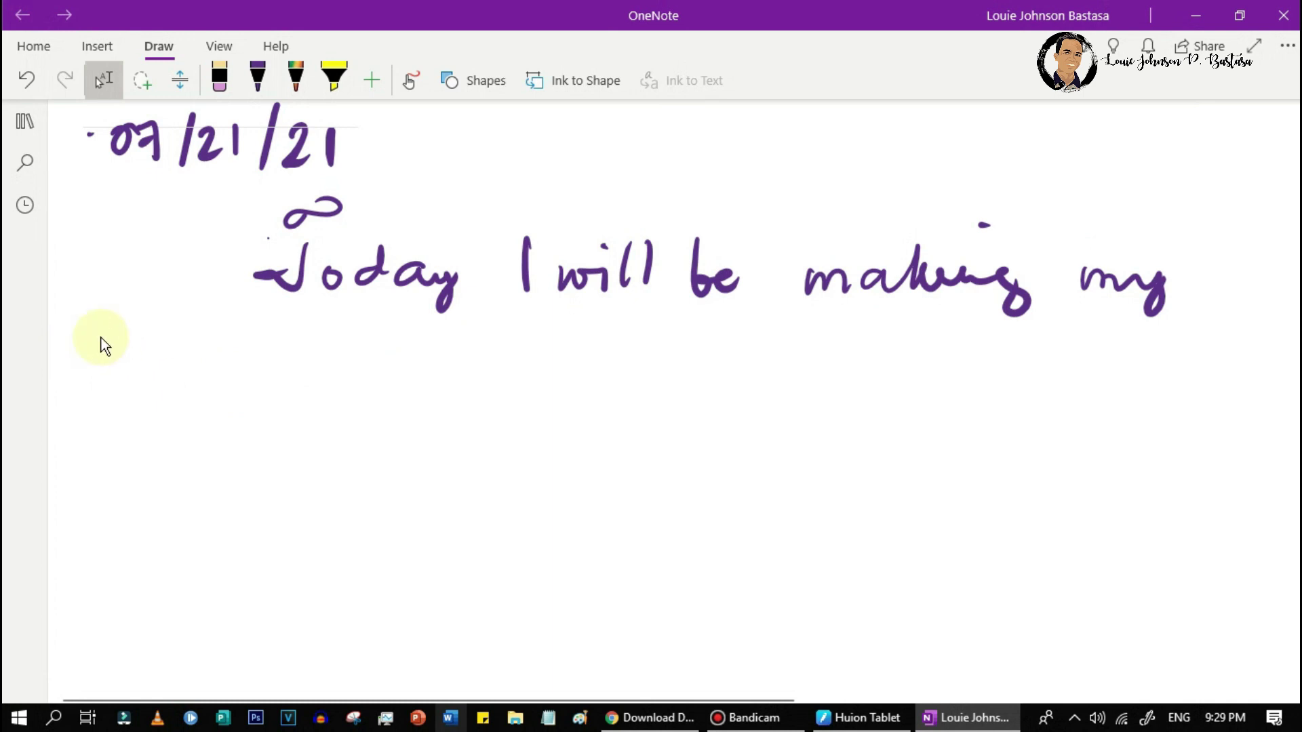
Handwrite the second line 'Curriculum map and ... plan'.
mouse_move(149, 351)
left_mouse_down()
mouse_move(150, 389)
mouse_move(219, 372)
mouse_move(277, 384)
left_mouse_up()
left_click(271, 327)
left_click_drag(438, 378, 465, 366)
mouse_move(572, 356)
left_mouse_down()
mouse_move(702, 381)
mouse_move(750, 334)
mouse_move(773, 393)
mouse_move(905, 371)
mouse_move(997, 393)
mouse_move(995, 405)
left_mouse_up()
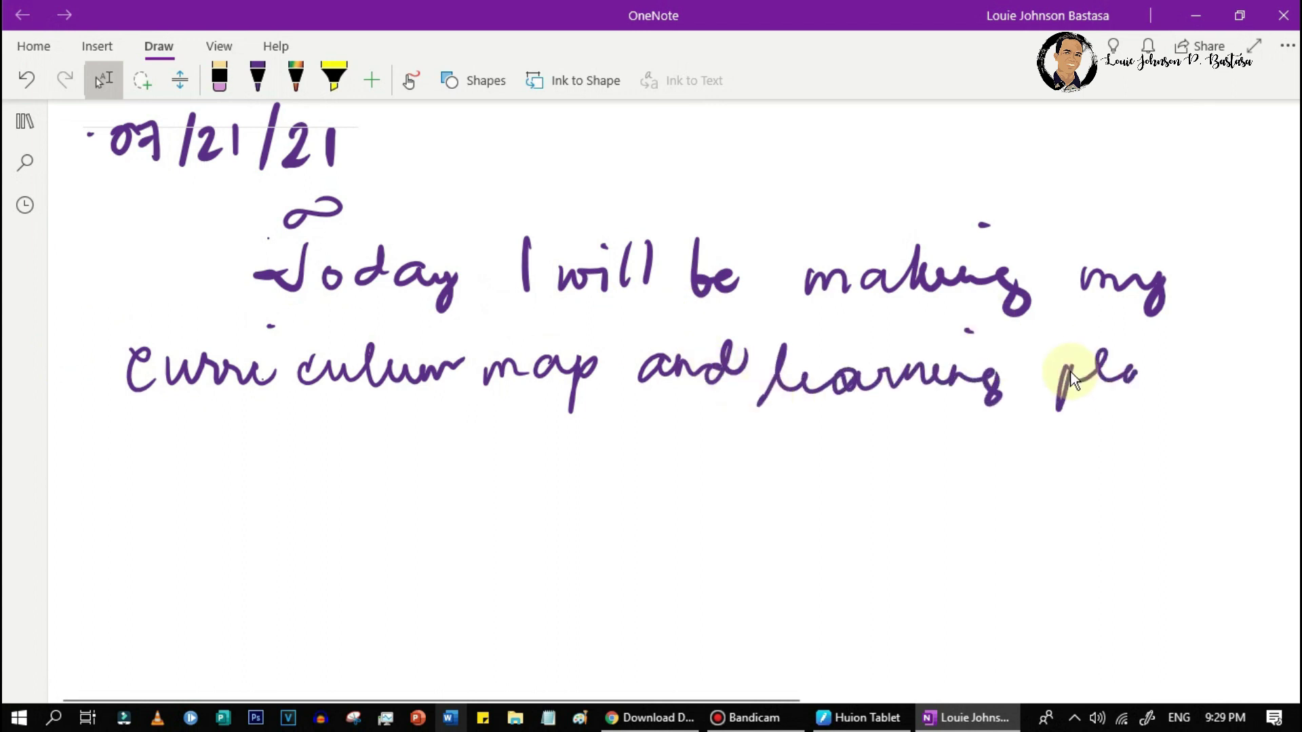
left_click_drag(1150, 368, 1182, 383)
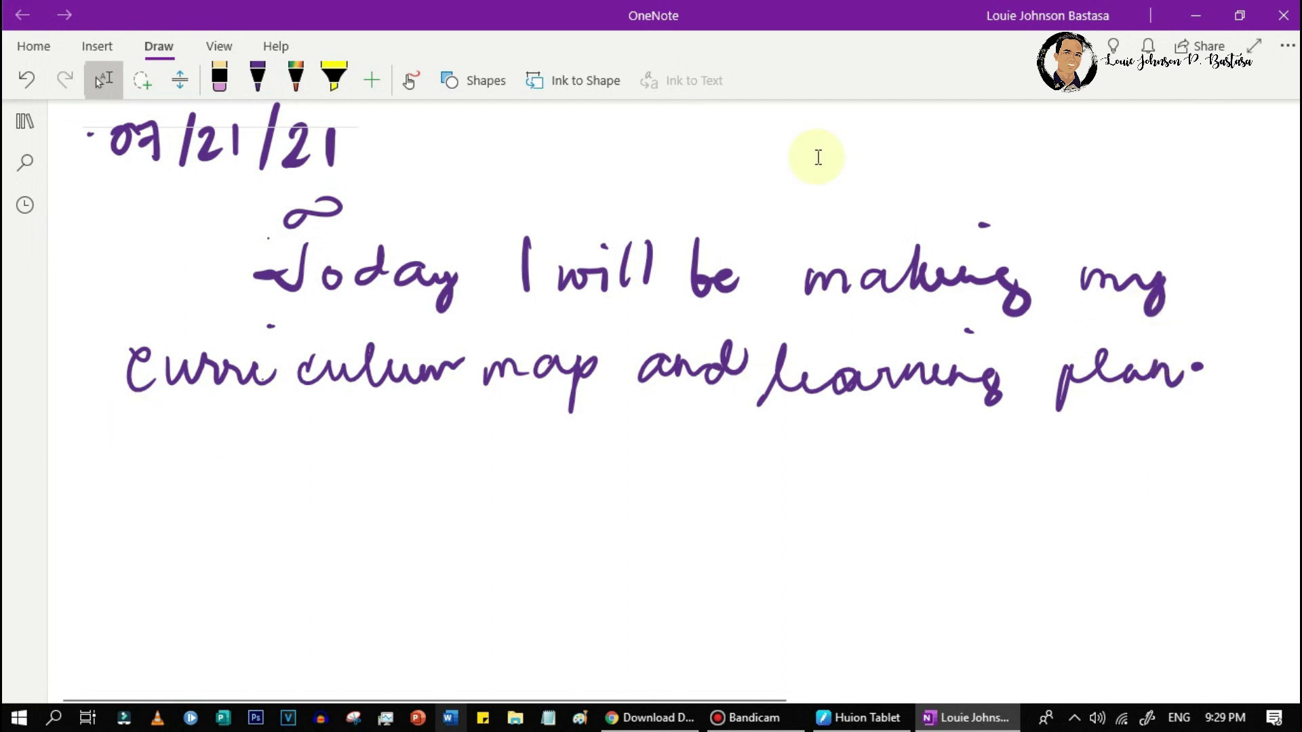
Pick a thinner purple pen, then select all the handwritten ink and delete it.
left_click(271, 87)
mouse_move(257, 79)
left_click(270, 99)
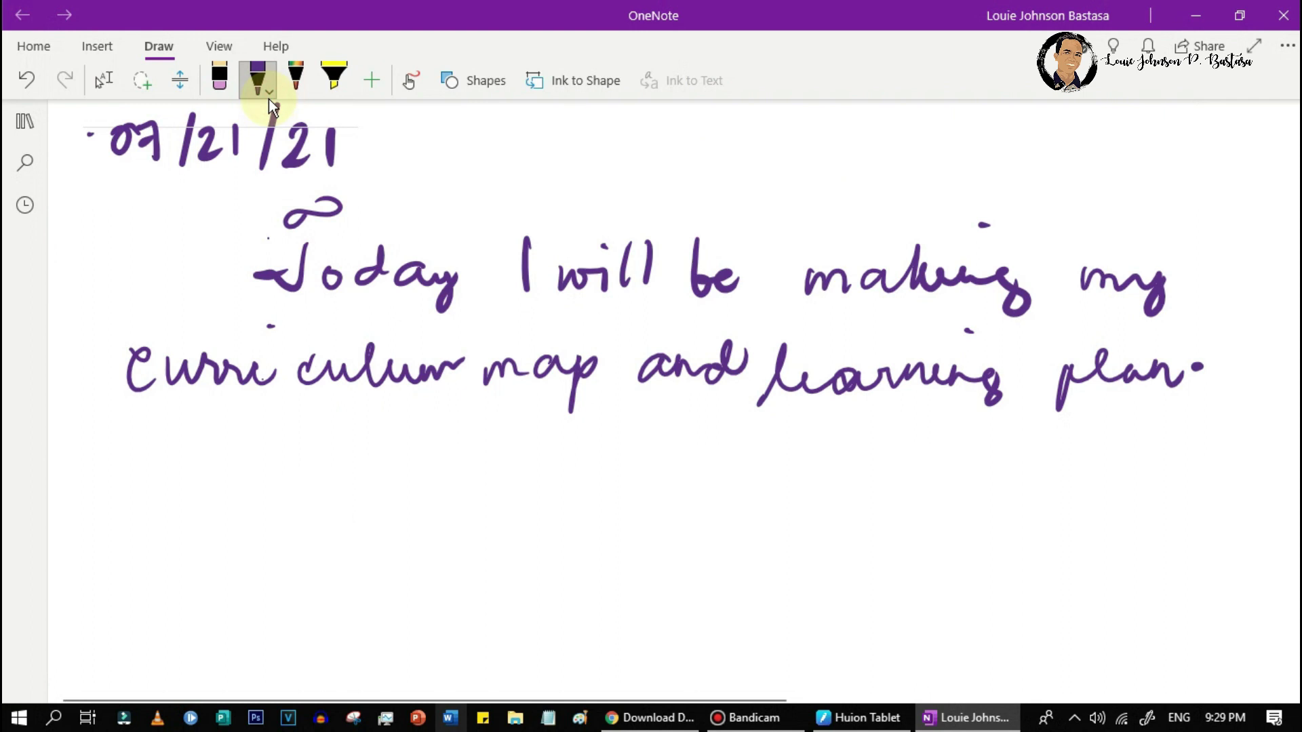
left_click(270, 98)
left_click(325, 160)
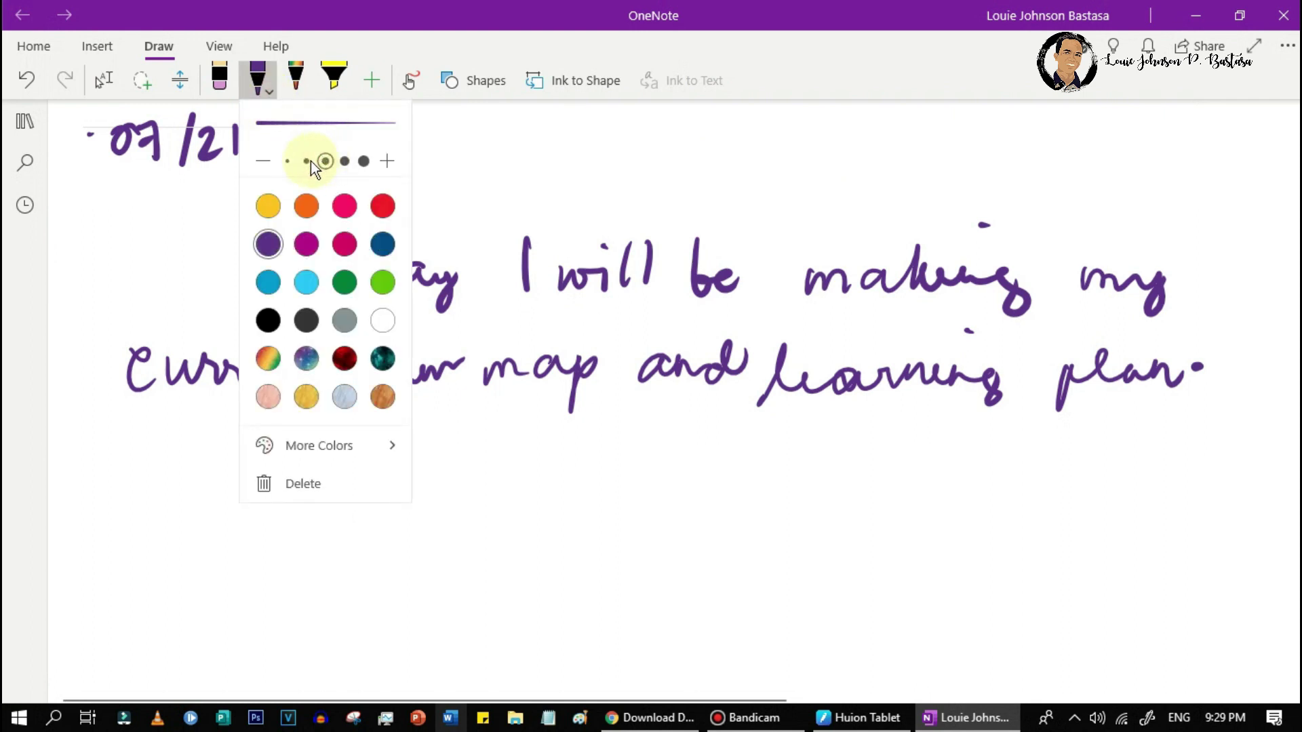
left_click(571, 171)
key("Escape")
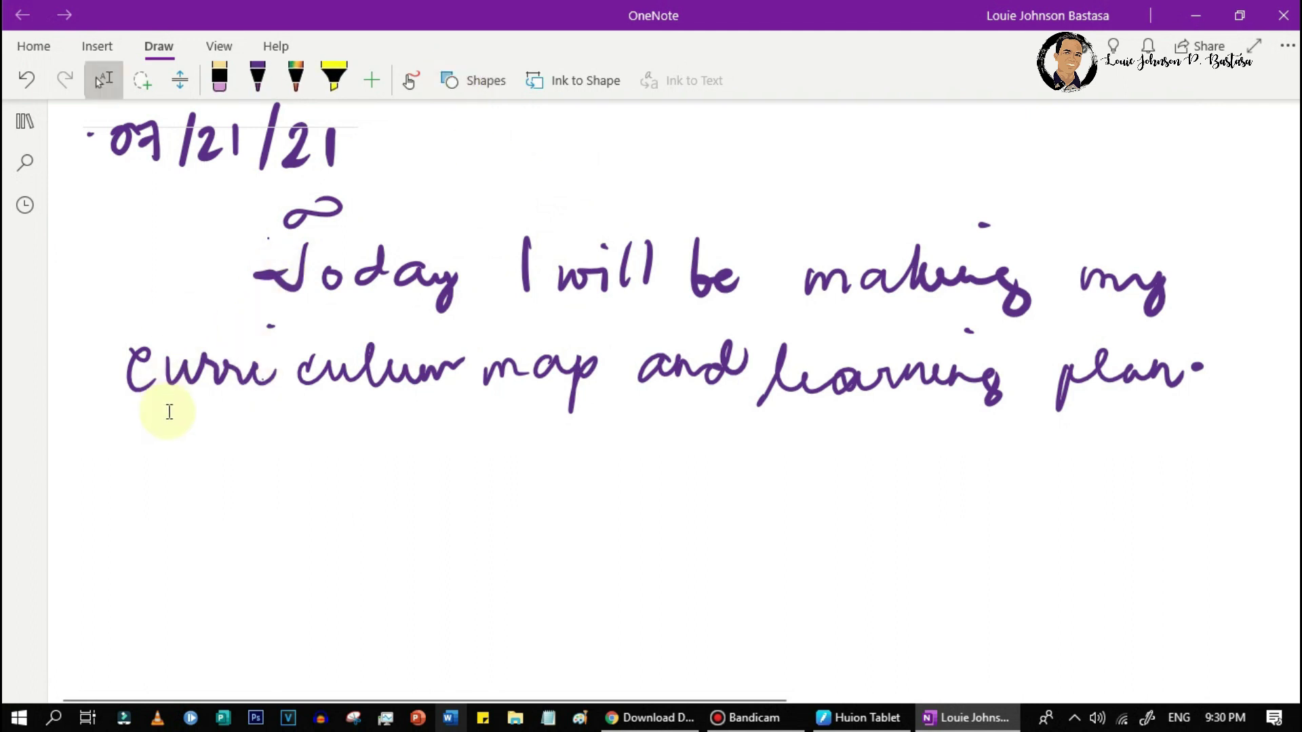
left_click_drag(169, 410, 51, 103)
key("Delete")
key("Delete")
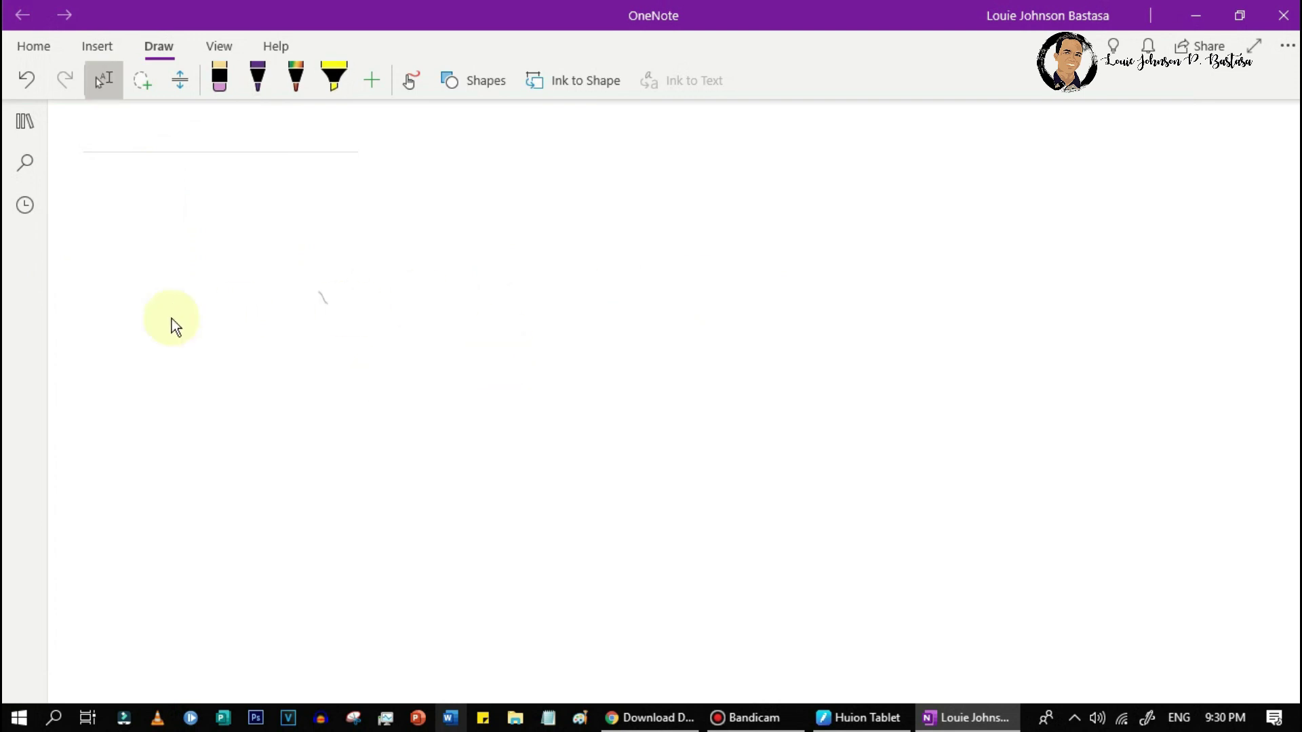
Write a quick practice sentence, then select all and delete it.
key("ctrl+z")
mouse_move(176, 273)
left_mouse_down()
mouse_move(320, 305)
mouse_move(538, 312)
mouse_move(638, 357)
mouse_move(872, 326)
mouse_move(1164, 335)
left_mouse_up()
mouse_move(194, 423)
left_mouse_down()
mouse_move(228, 442)
mouse_move(244, 478)
left_mouse_up()
left_click_drag(326, 428, 508, 448)
key("ctrl+a")
key("Delete")
Choose the rainbow glitter pen and handwrite the English greeting and name line.
left_click(268, 92)
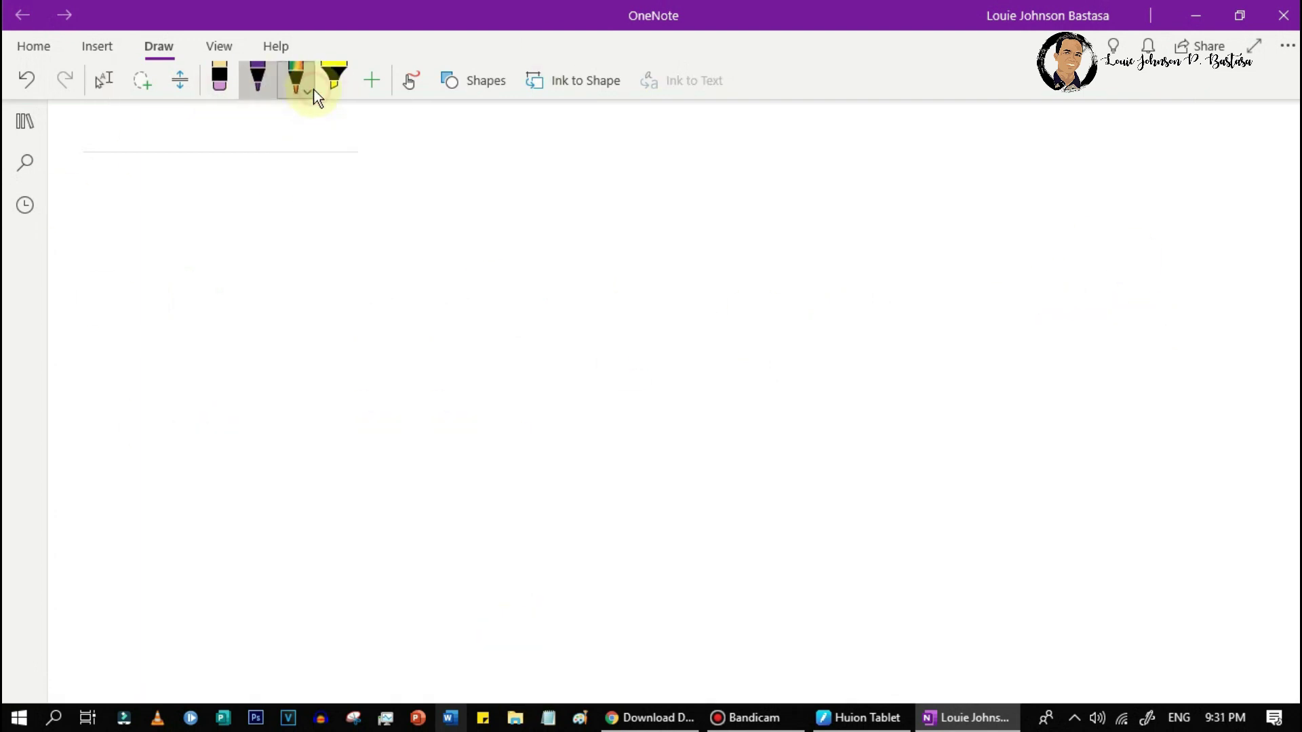
left_click(200, 250)
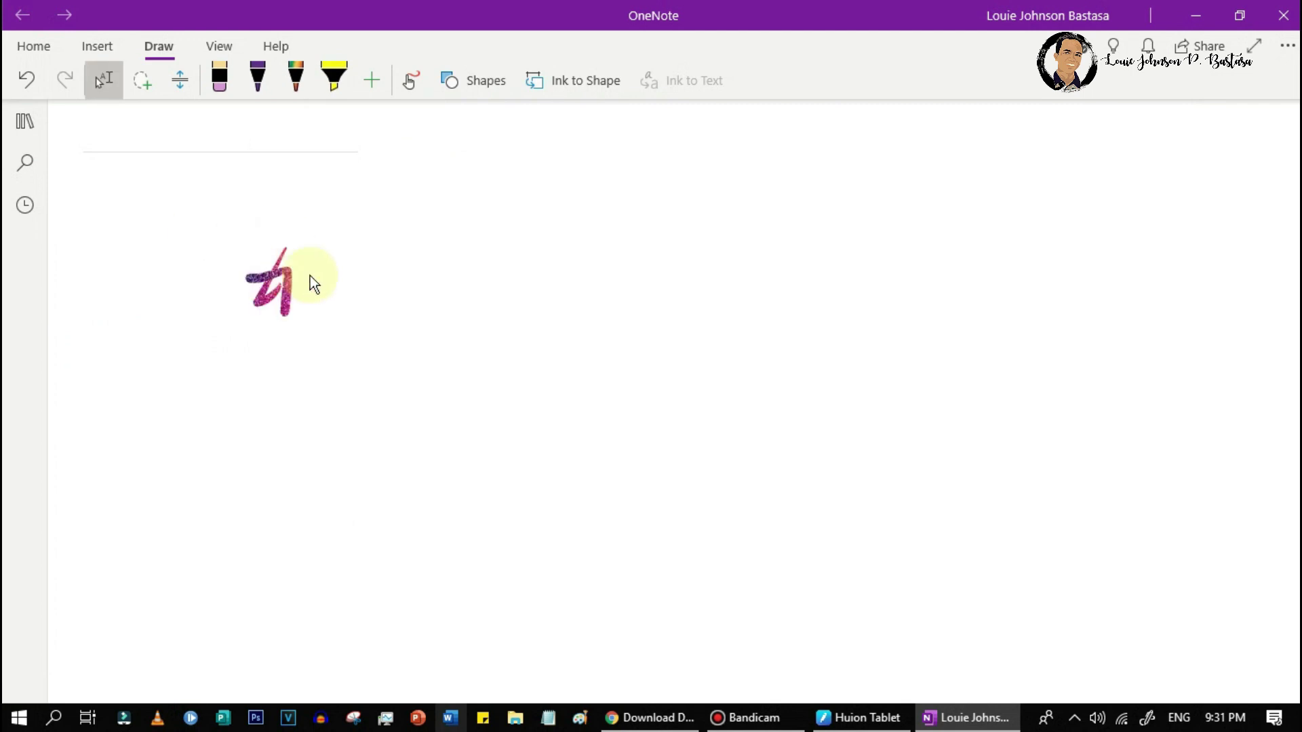
mouse_move(438, 300)
left_mouse_down()
mouse_move(422, 361)
mouse_move(931, 356)
mouse_move(1017, 372)
left_mouse_up()
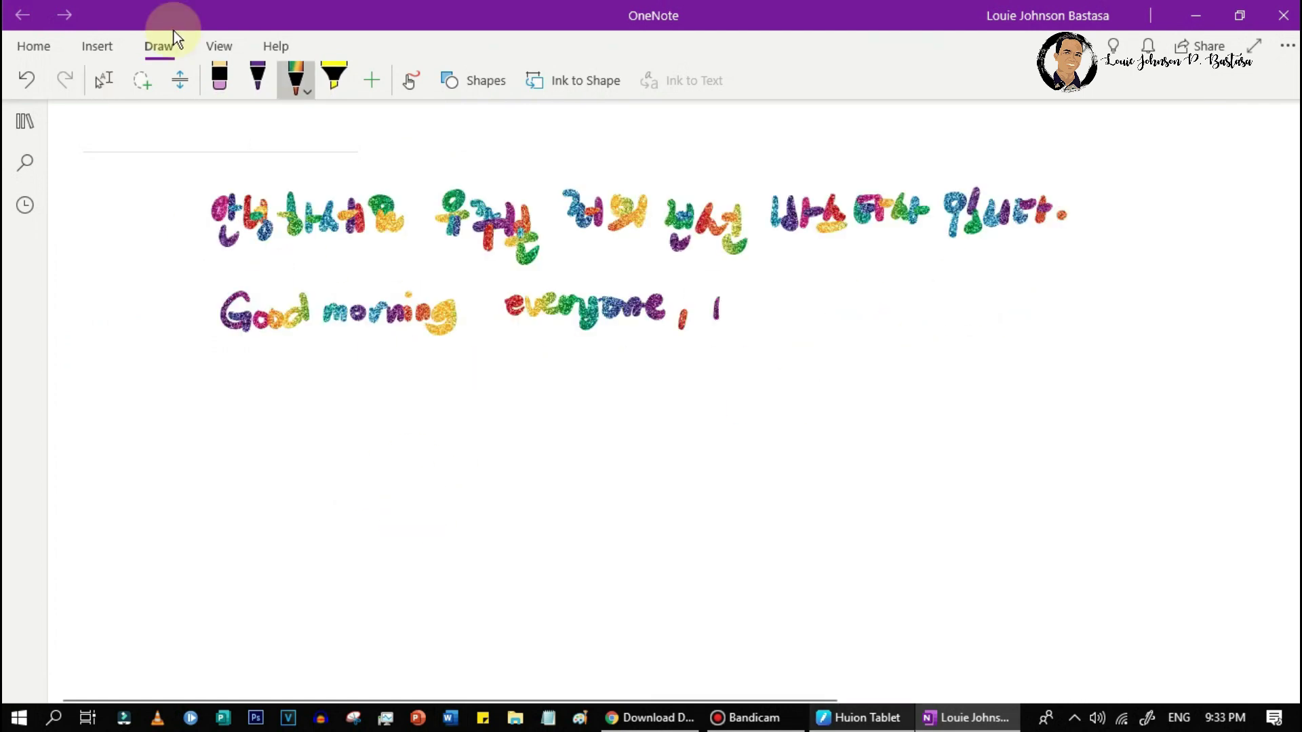
mouse_move(715, 322)
left_mouse_down()
mouse_move(797, 306)
mouse_move(870, 318)
left_mouse_up()
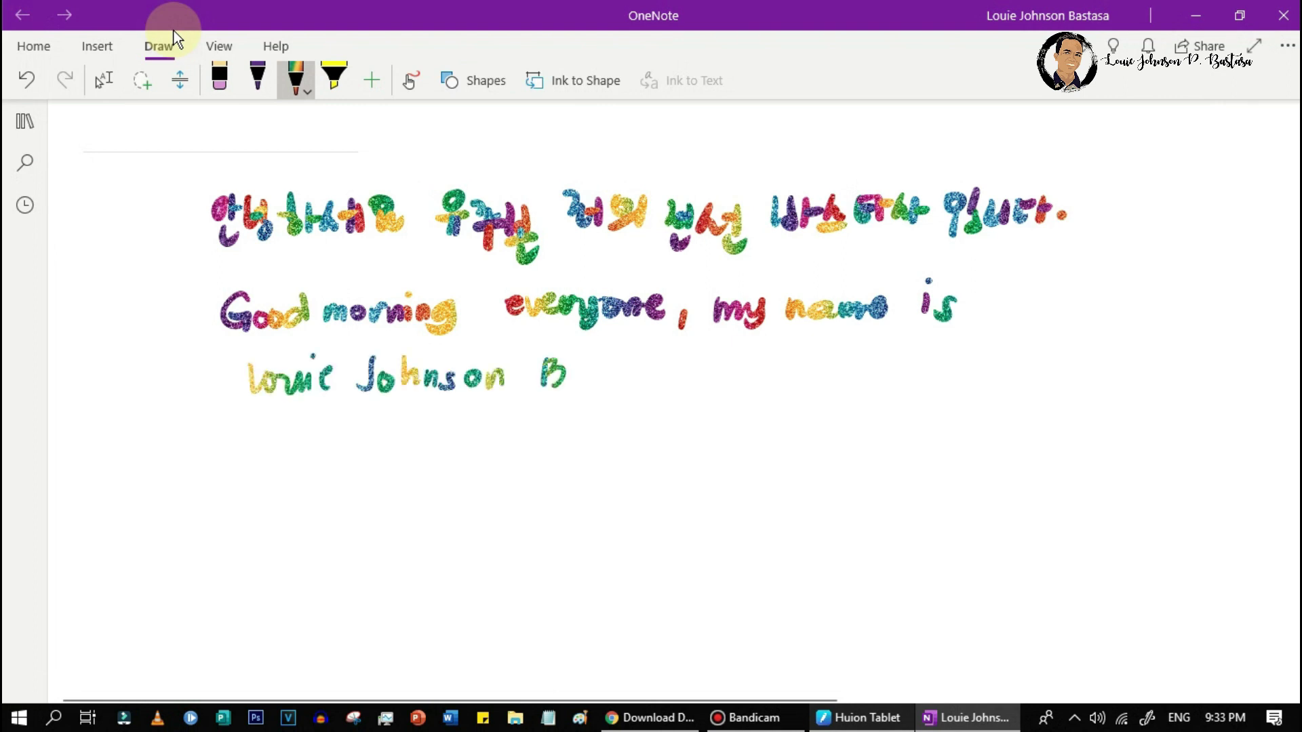
left_click_drag(637, 379, 698, 388)
left_click(704, 390)
left_click(103, 80)
scroll(471, 431, "down", 3)
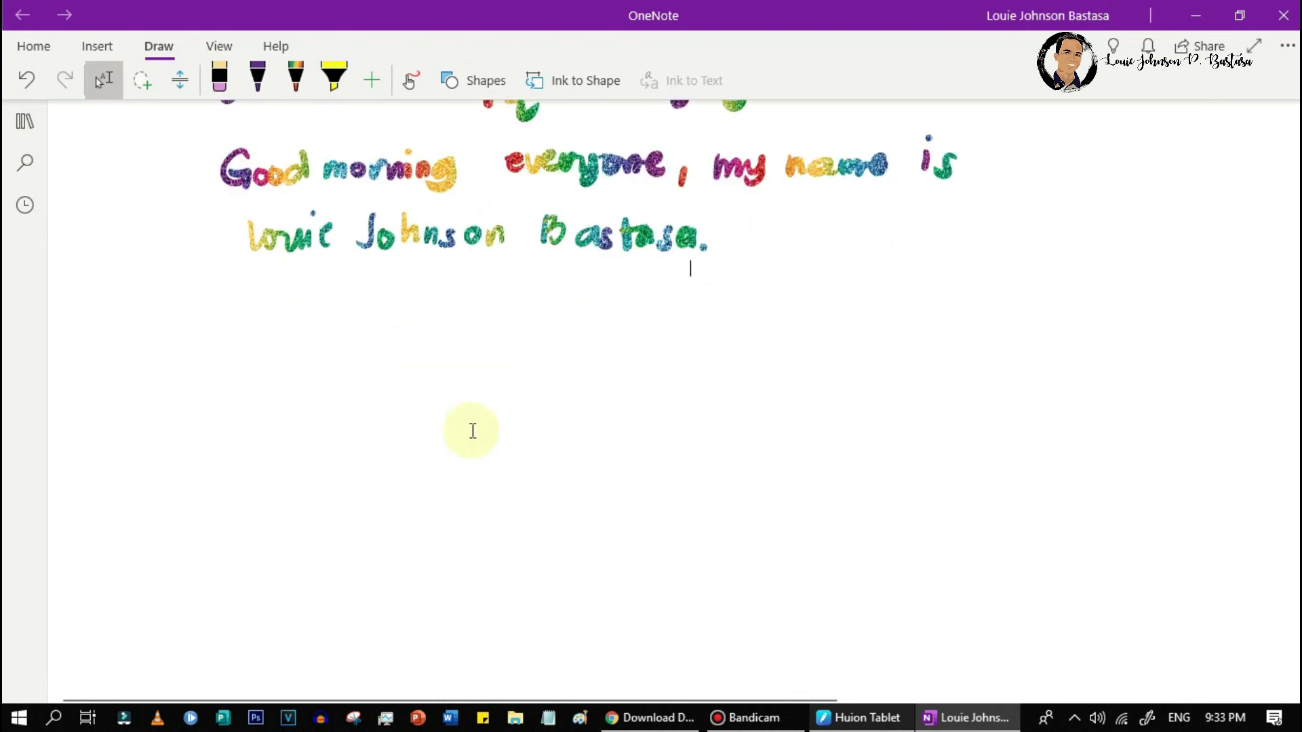
scroll(427, 362, "down", 1)
scroll(427, 362, "down", 1)
left_click(303, 89)
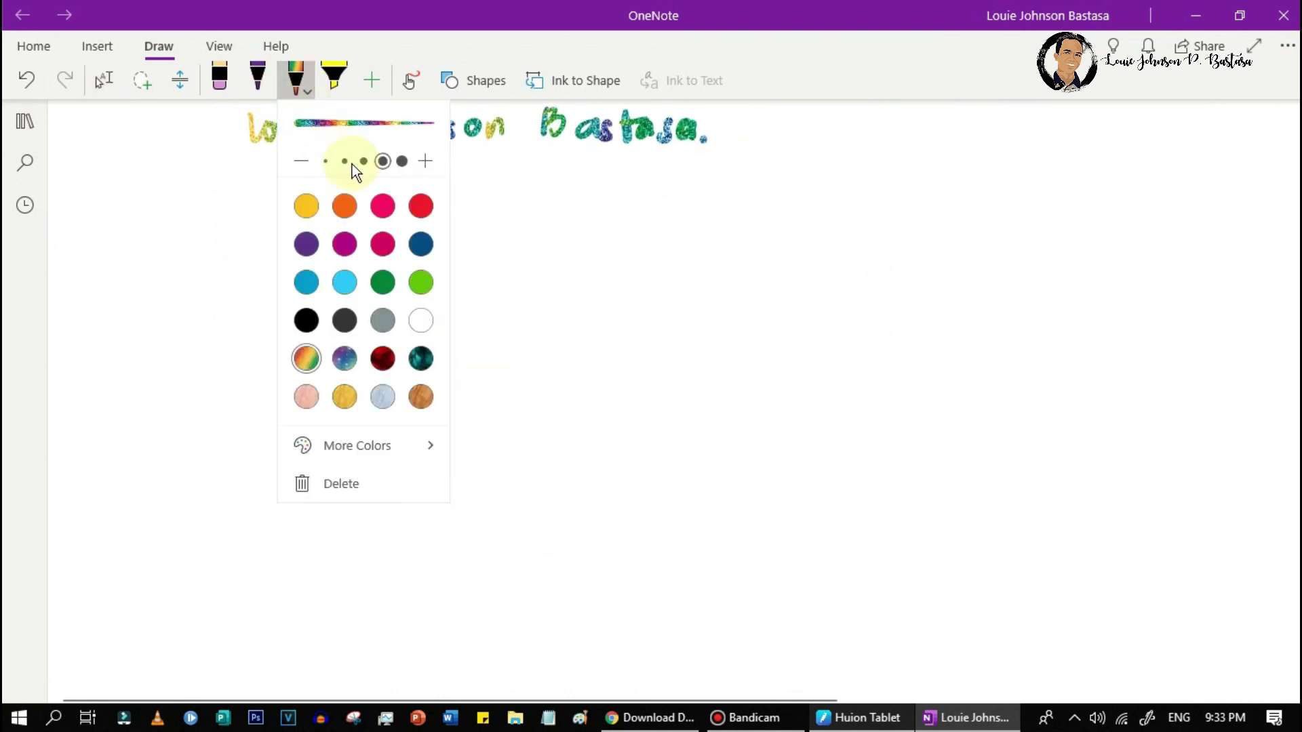
key("Escape")
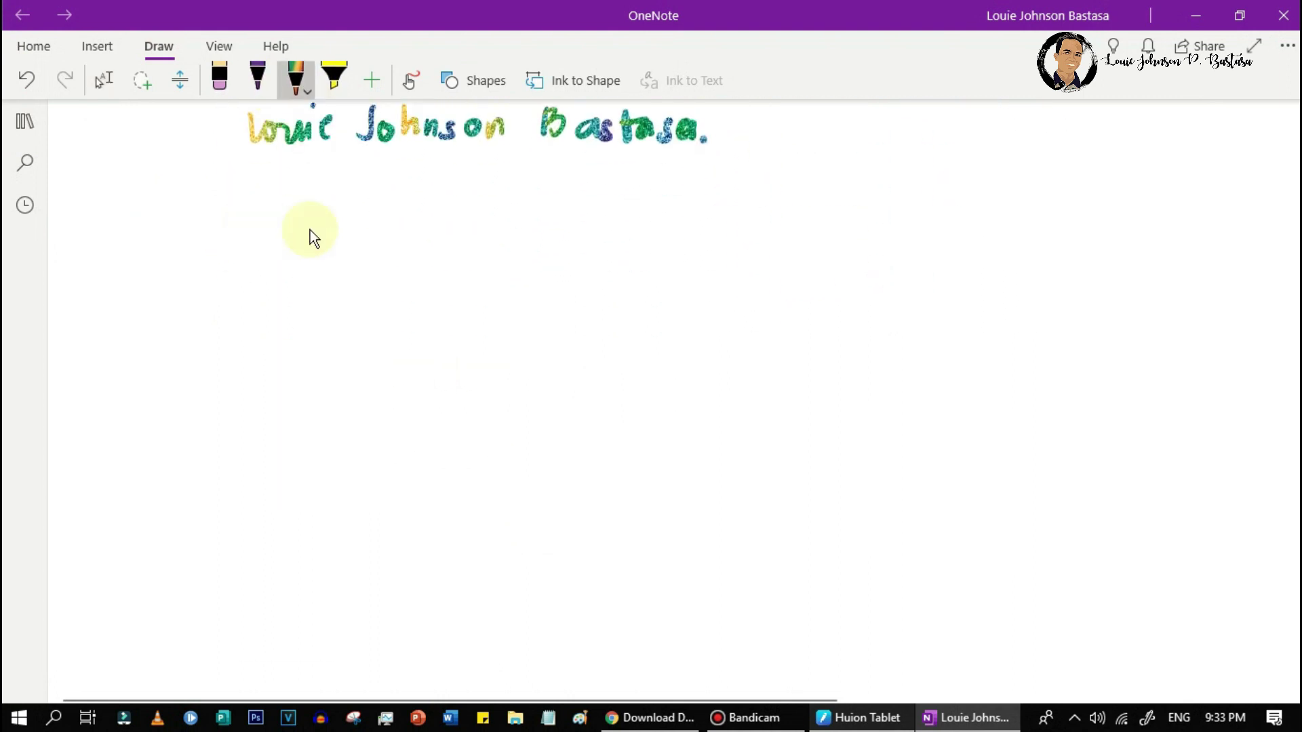
Write a Korean greeting line in rainbow ink below the name.
mouse_move(257, 226)
left_mouse_down()
mouse_move(257, 257)
mouse_move(267, 226)
left_mouse_up()
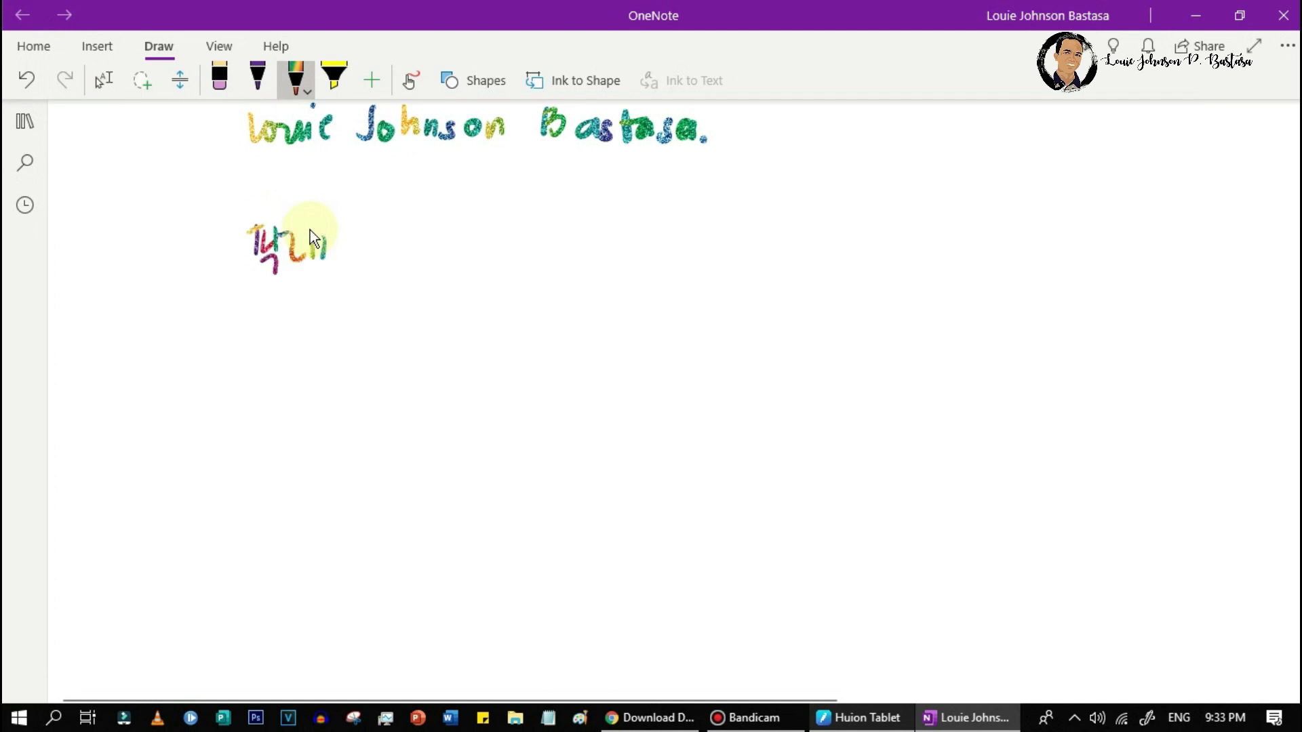
mouse_move(368, 230)
left_mouse_down()
mouse_move(364, 247)
mouse_move(387, 271)
left_mouse_up()
mouse_move(418, 228)
left_mouse_down()
mouse_move(418, 255)
mouse_move(455, 253)
left_mouse_up()
left_click_drag(467, 228, 486, 257)
left_click_drag(493, 228, 493, 250)
left_click_drag(507, 229, 523, 257)
left_click(538, 231)
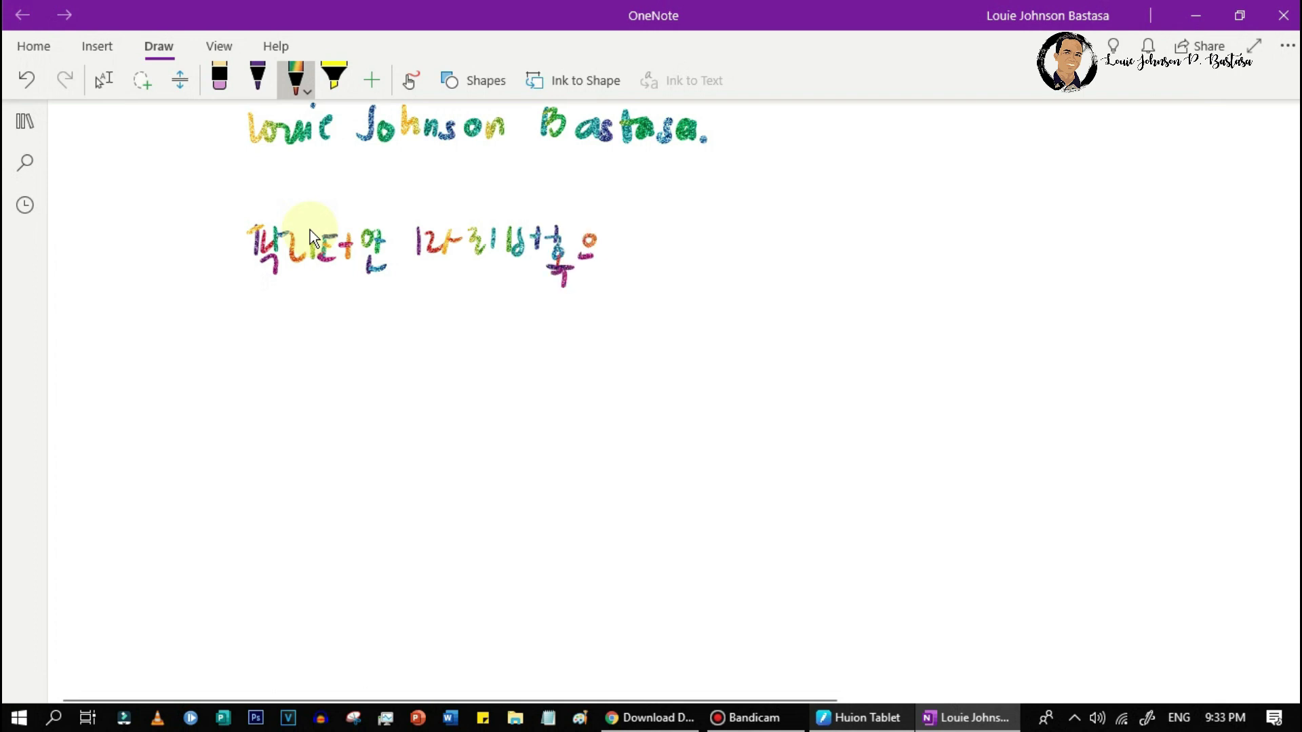
left_click_drag(649, 228, 649, 261)
left_click_drag(637, 242, 651, 243)
left_click_drag(669, 232, 659, 258)
left_click_drag(688, 230, 675, 257)
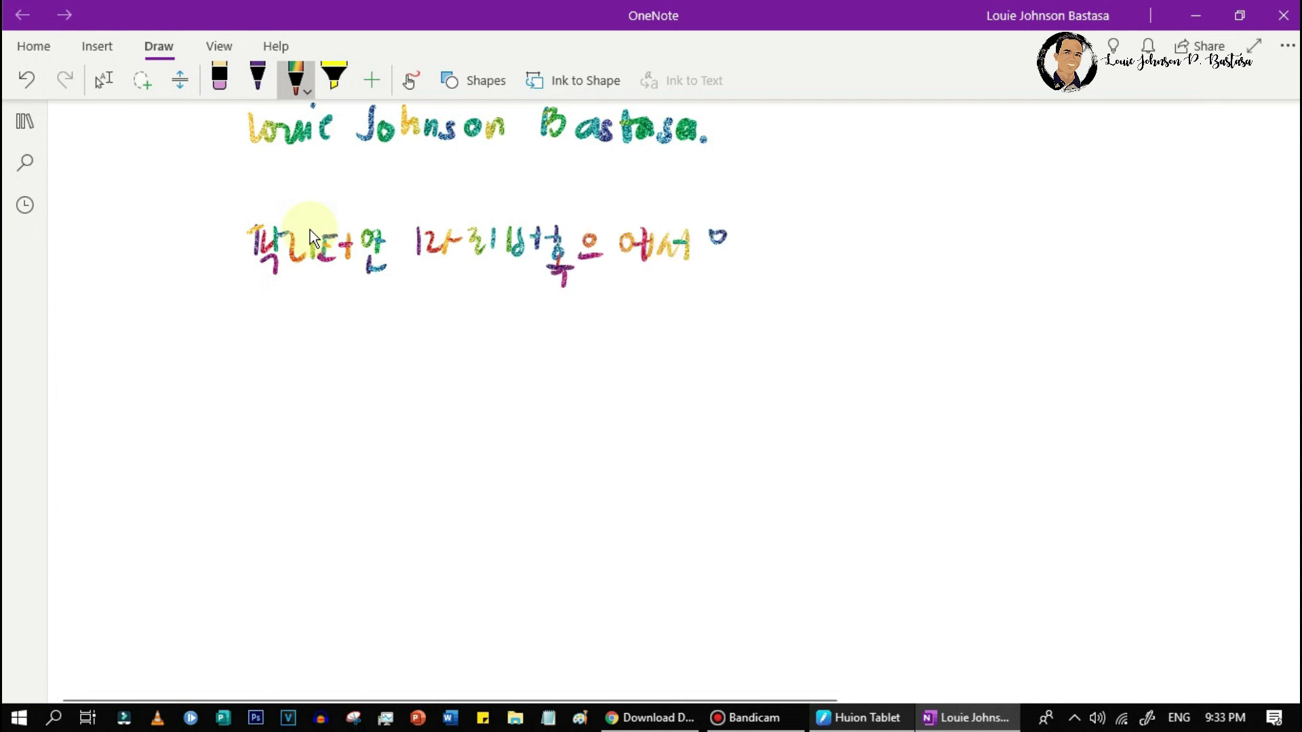
Lasso-select all the handwriting on the page and delete it.
left_click(103, 81)
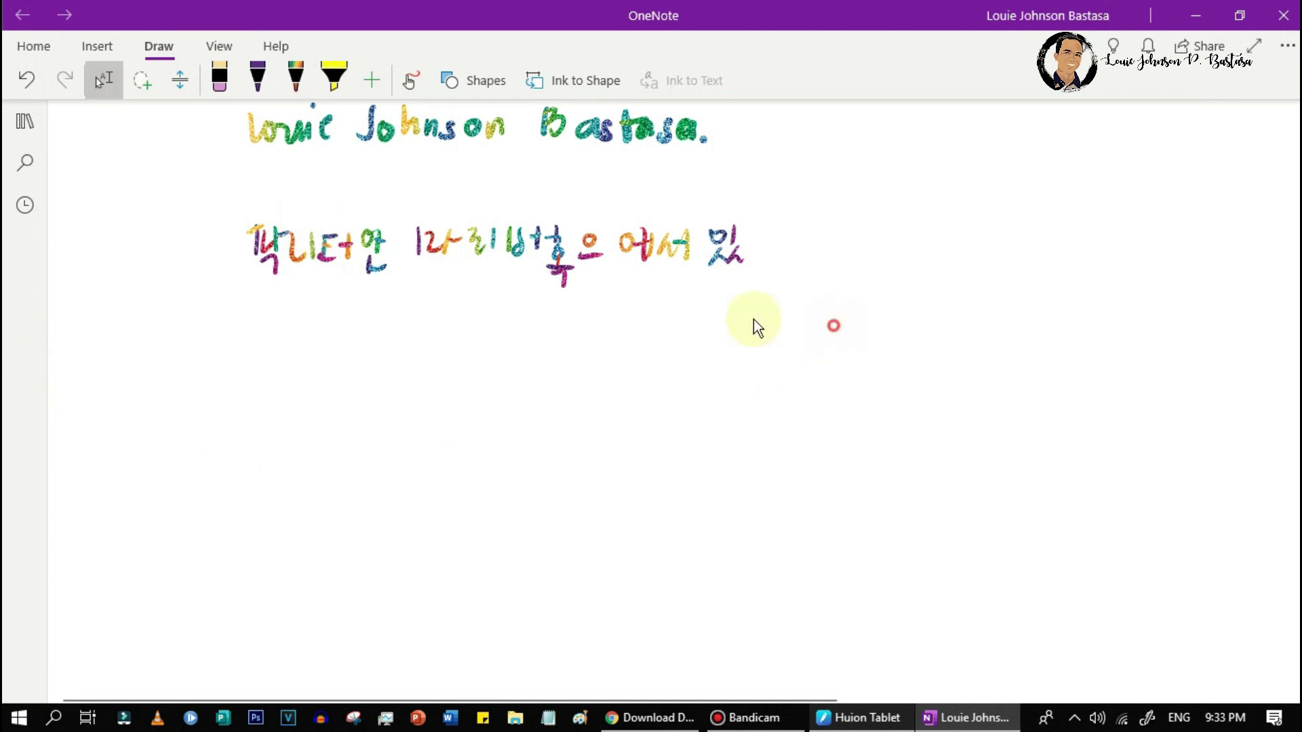
left_click_drag(834, 322, 47, 130)
scroll(516, 552, "up", 3)
left_click(735, 590)
left_click_drag(793, 575, 213, 208)
left_click_drag(1113, 558, 190, 189)
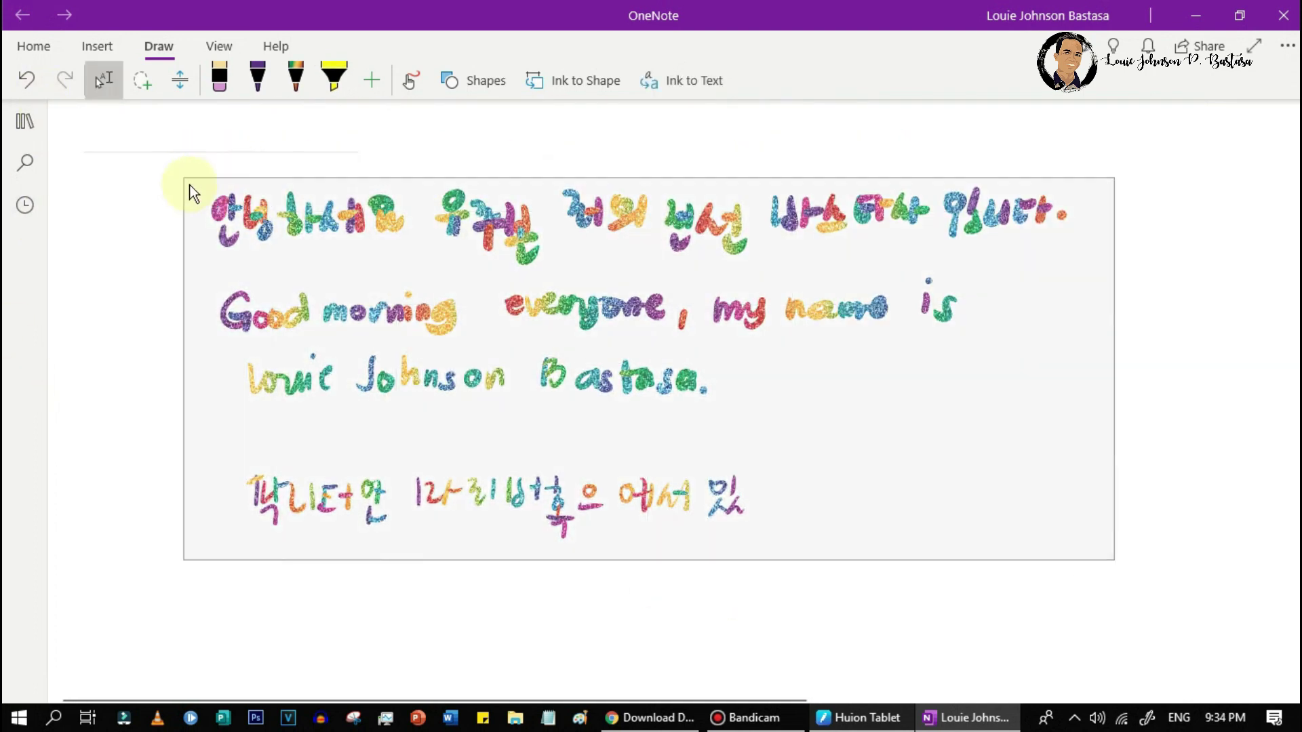
key("Delete")
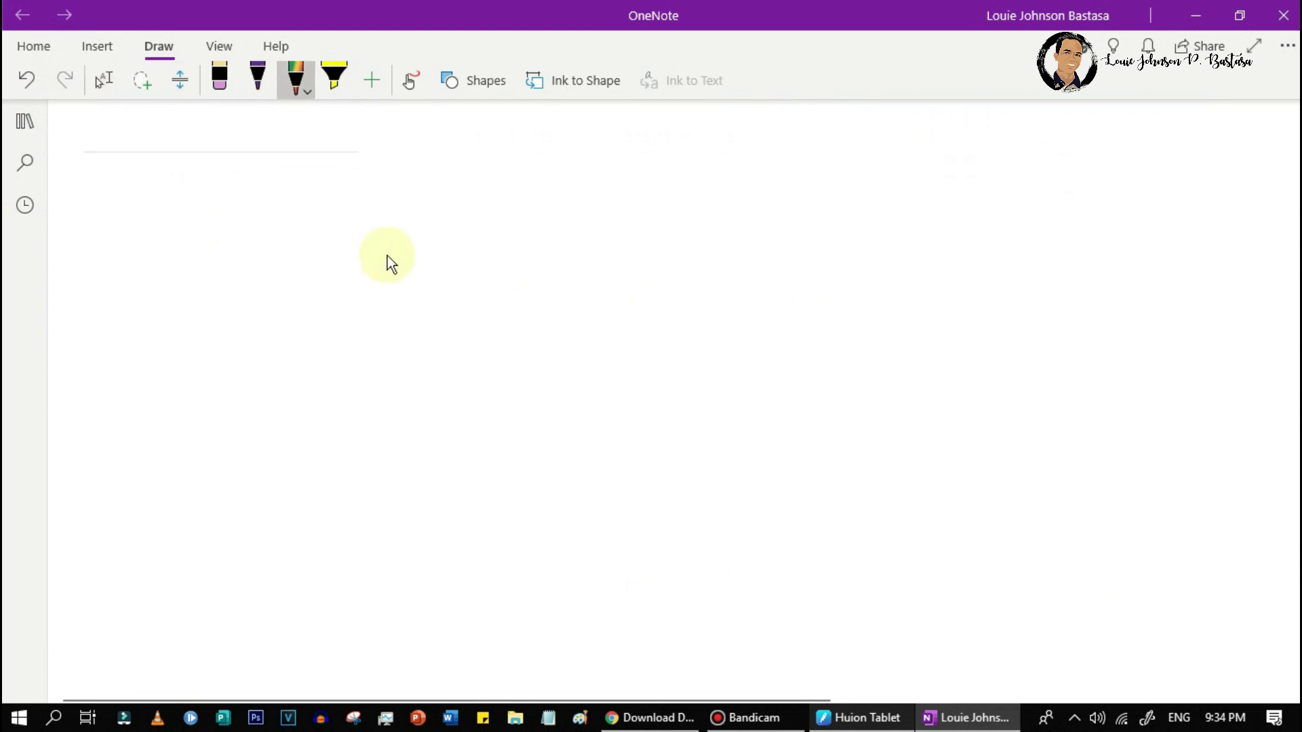
Handwrite 감사합니다 with Thank You! beside it on the first line.
left_click_drag(247, 184, 269, 234)
left_click_drag(287, 181, 295, 256)
mouse_move(335, 189)
left_mouse_down()
mouse_move(356, 212)
mouse_move(434, 214)
mouse_move(435, 266)
left_mouse_up()
left_click_drag(451, 209, 486, 240)
left_click_drag(519, 208, 520, 235)
left_click_drag(533, 199, 533, 236)
left_click_drag(630, 194, 678, 189)
left_click_drag(648, 191, 645, 239)
mouse_move(670, 203)
left_mouse_down()
mouse_move(702, 237)
mouse_move(800, 238)
left_mouse_up()
left_click_drag(812, 217, 834, 234)
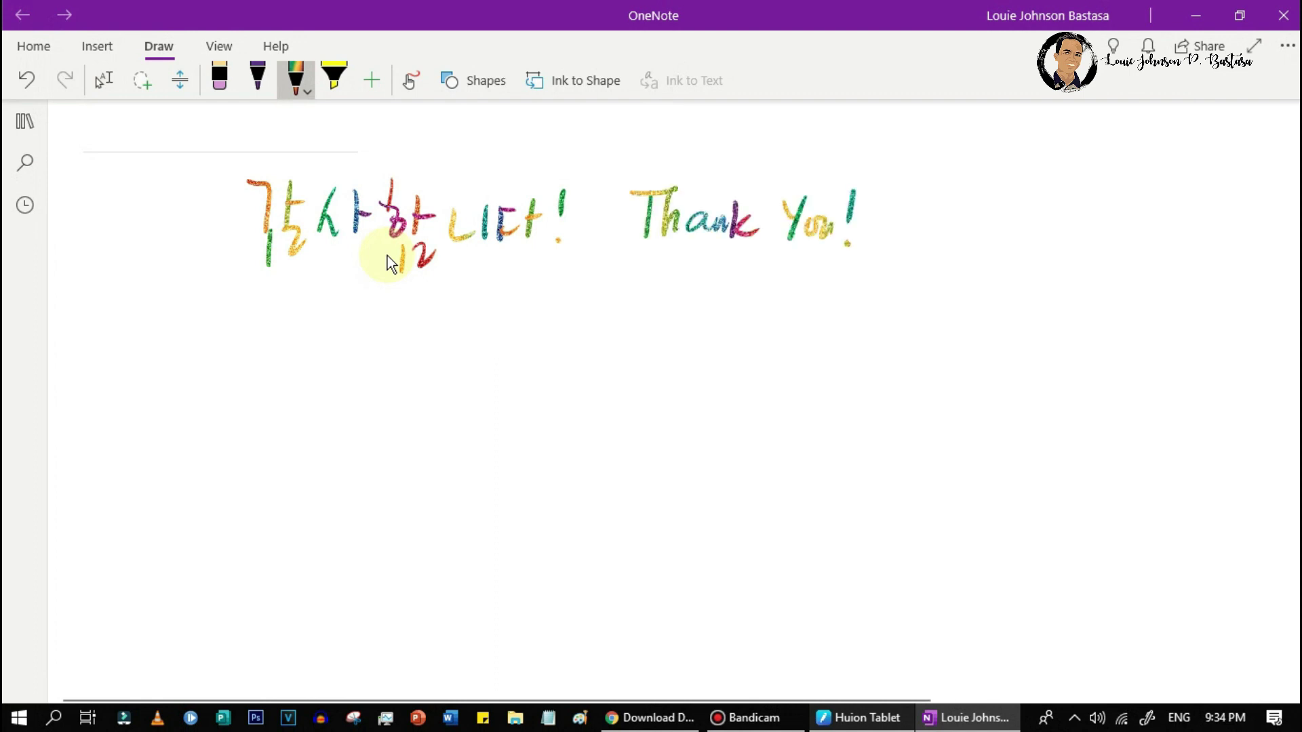
Begin a second Korean phrase, then select all the handwriting and delete it.
left_click_drag(262, 329, 290, 353)
left_click_drag(259, 374, 330, 363)
mouse_move(342, 327)
left_mouse_down()
mouse_move(344, 361)
mouse_move(397, 356)
left_mouse_up()
left_click_drag(411, 326, 411, 367)
key("ctrl+a")
key("Delete")
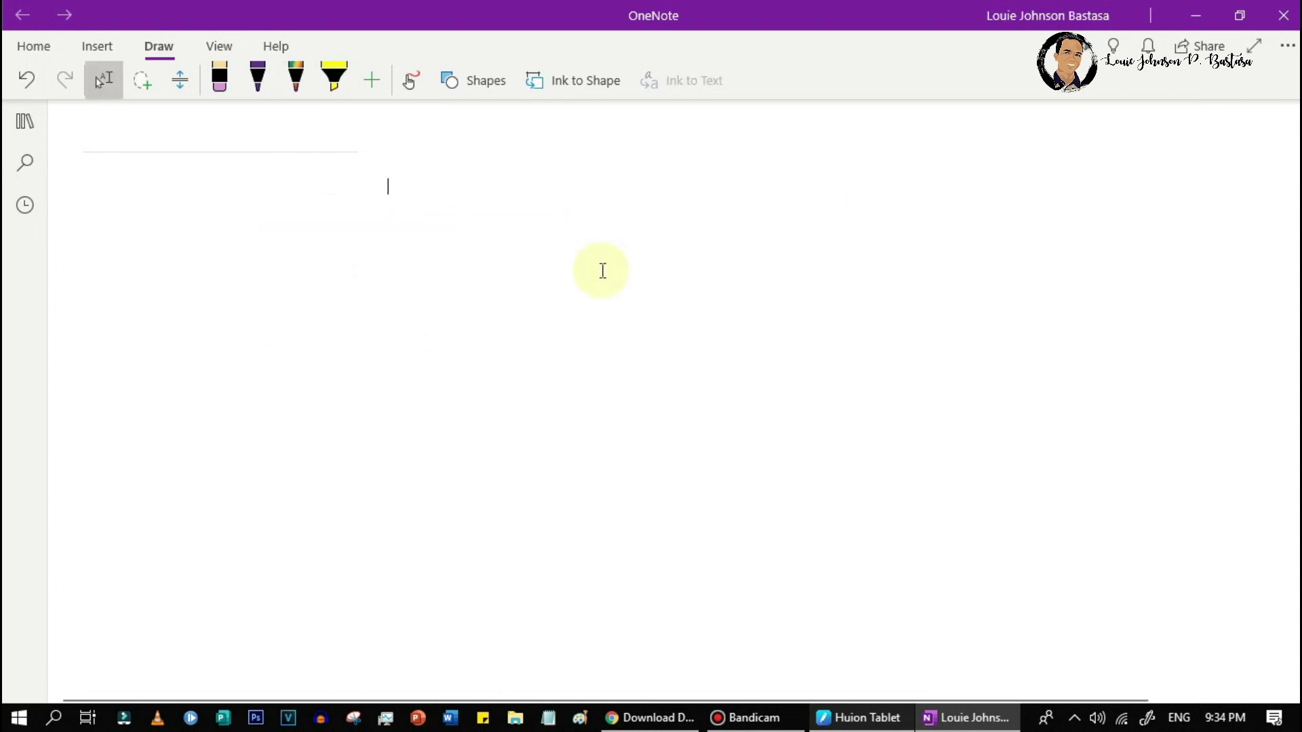
Rewrite the first line as 감사합니다 – Thank you!
left_click_drag(238, 192, 239, 225)
left_click_drag(232, 210, 251, 207)
left_click_drag(230, 230, 230, 255)
left_click_drag(238, 234, 252, 248)
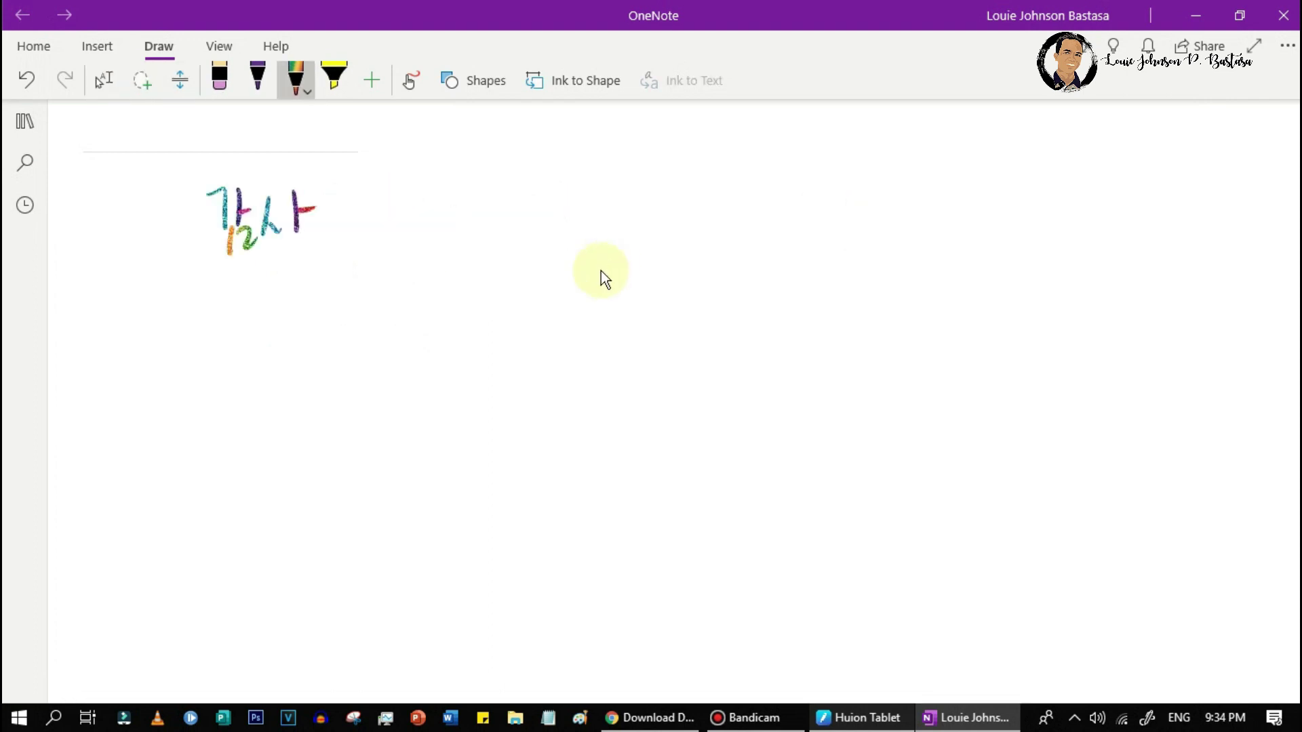
left_click_drag(323, 185, 342, 224)
mouse_move(356, 189)
left_mouse_down()
mouse_move(375, 252)
mouse_move(443, 237)
left_mouse_up()
left_click_drag(452, 203, 454, 237)
mouse_move(537, 207)
left_mouse_down()
mouse_move(600, 230)
mouse_move(632, 179)
left_mouse_up()
left_click_drag(612, 204, 692, 219)
left_click_drag(722, 199, 773, 224)
left_click_drag(792, 175, 791, 201)
left_click(792, 221)
Handwrite 사랑해 – I love you! on the second line.
left_click_drag(228, 324, 238, 346)
left_click_drag(251, 306, 250, 348)
mouse_move(269, 310)
left_mouse_down()
mouse_move(289, 338)
mouse_move(366, 350)
left_mouse_up()
left_click_drag(537, 323, 563, 324)
left_click_drag(628, 304, 628, 345)
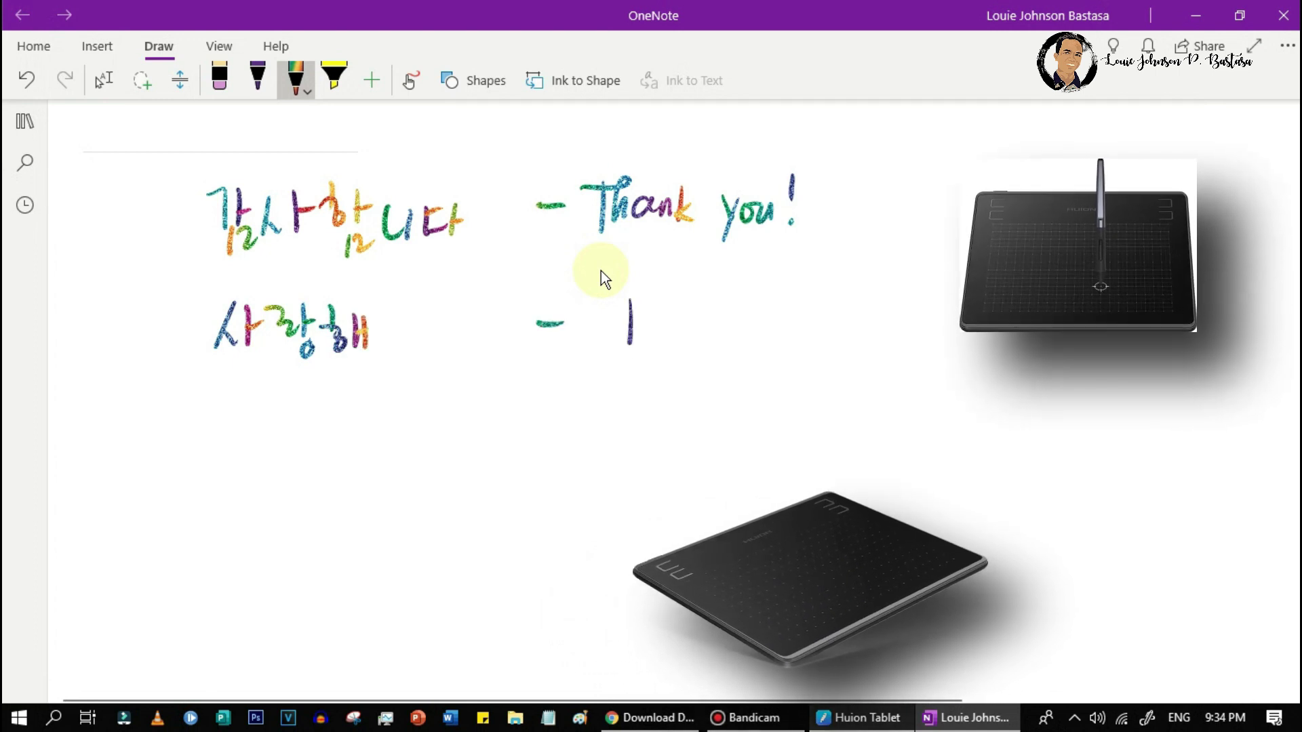
mouse_move(673, 306)
left_mouse_down()
mouse_move(672, 338)
mouse_move(735, 331)
left_mouse_up()
mouse_move(754, 317)
left_mouse_down()
mouse_move(759, 362)
mouse_move(818, 333)
left_mouse_up()
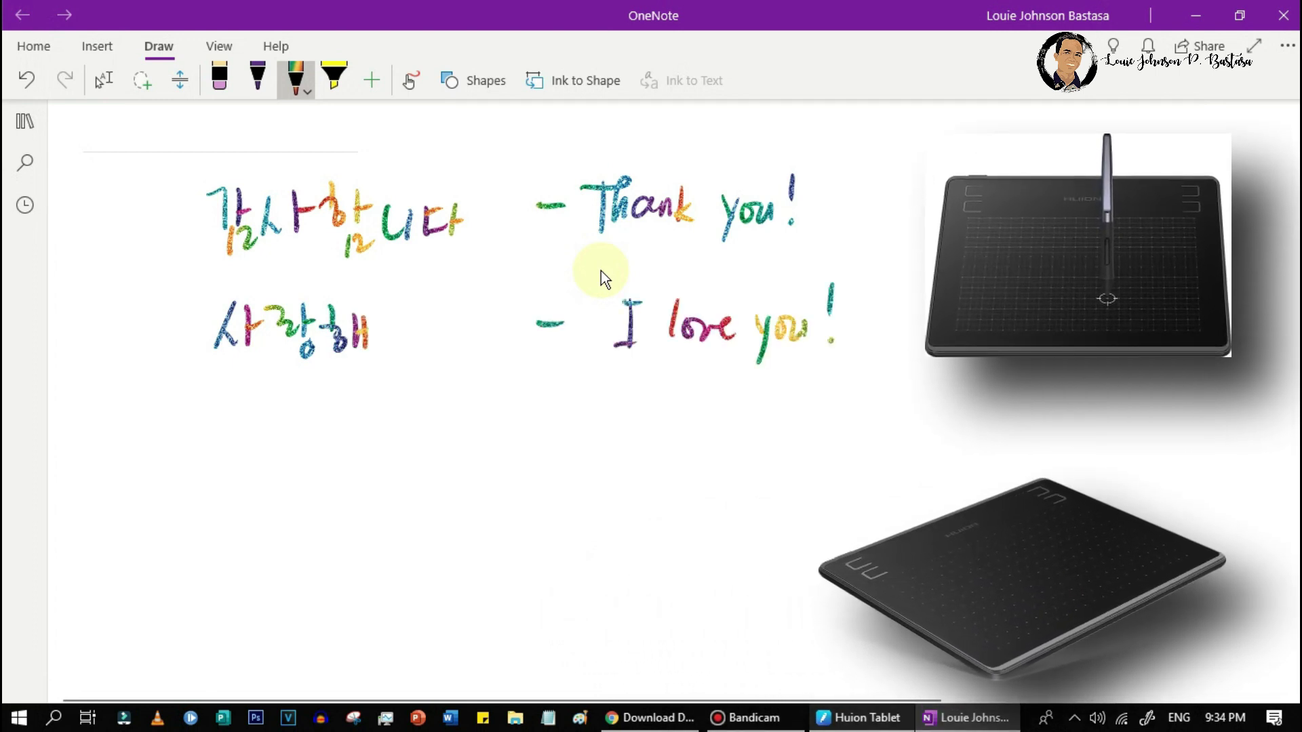
Handwrite 반가워요 – Nice to meet you! on the third line.
left_click_drag(219, 397, 222, 438)
left_click_drag(236, 396, 238, 438)
mouse_move(254, 395)
left_mouse_down()
mouse_move(255, 429)
mouse_move(297, 427)
left_mouse_up()
mouse_move(307, 399)
left_mouse_down()
mouse_move(309, 431)
mouse_move(345, 439)
left_mouse_up()
mouse_move(354, 400)
left_mouse_down()
mouse_move(357, 440)
mouse_move(600, 392)
mouse_move(651, 425)
mouse_move(711, 427)
left_mouse_up()
left_click_drag(712, 409, 729, 424)
mouse_move(751, 428)
left_mouse_down()
mouse_move(768, 403)
mouse_move(840, 396)
left_mouse_up()
left_click_drag(881, 405, 885, 455)
left_click_drag(916, 415, 940, 431)
left_click_drag(955, 379, 951, 419)
left_click(955, 433)
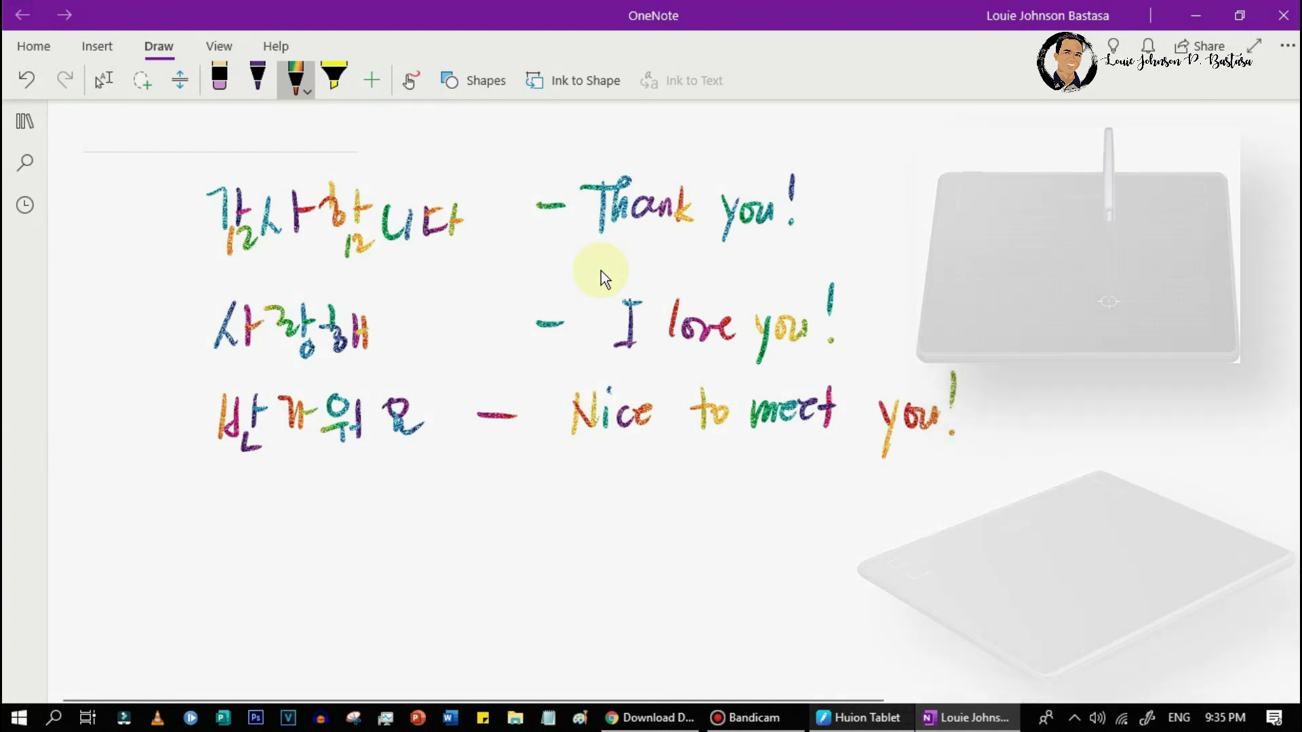
Begin the first strokes of a fourth Korean phrase under the third line.
left_click_drag(230, 490, 263, 532)
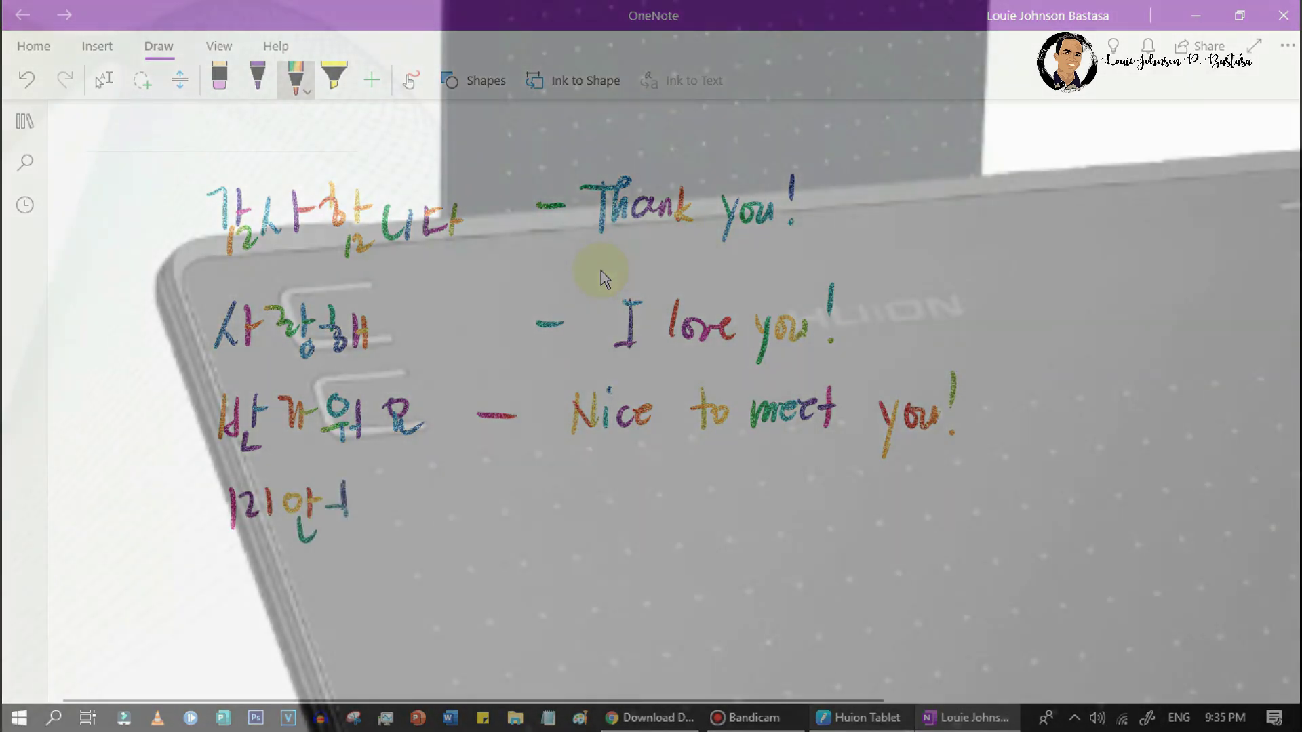